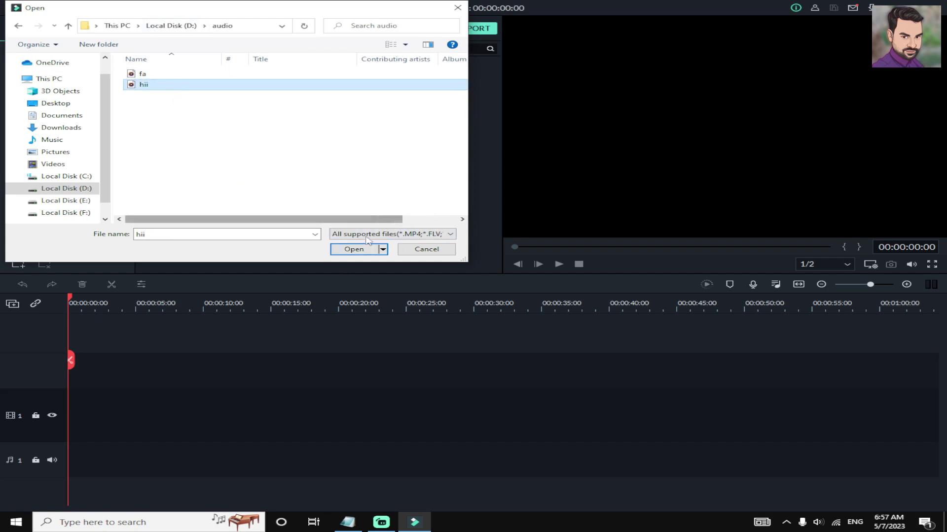
- Import the hii audio file from the audio folder and add it to audio track 1
{"action": "left_click", "coordinate": [354, 249]}
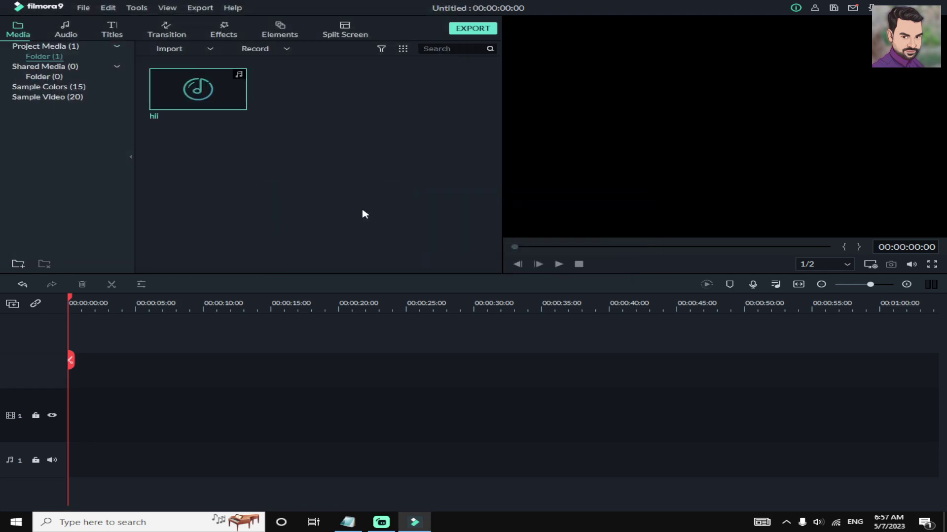
{"action": "left_click", "coordinate": [199, 90]}
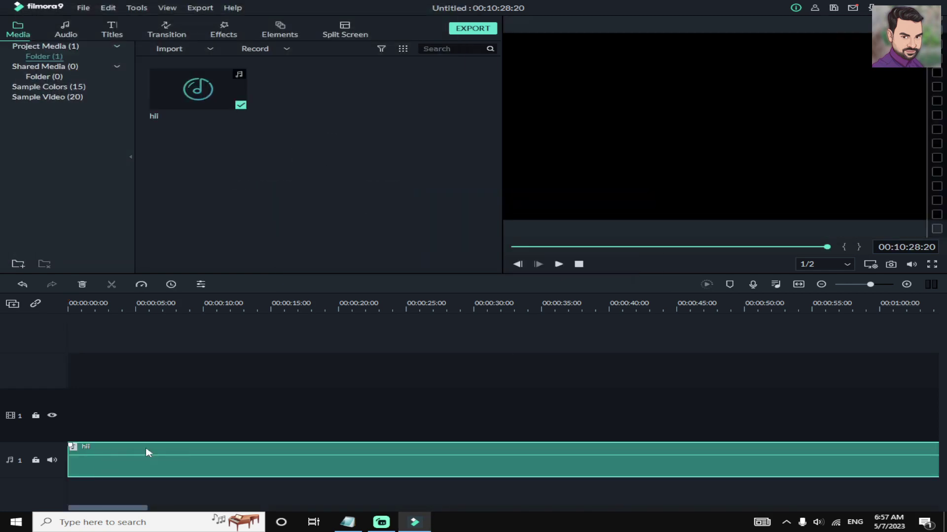
- Review the Hindi story script in Notepad and check the recording window in Streamlabs Desktop
{"action": "left_click", "coordinate": [351, 521]}
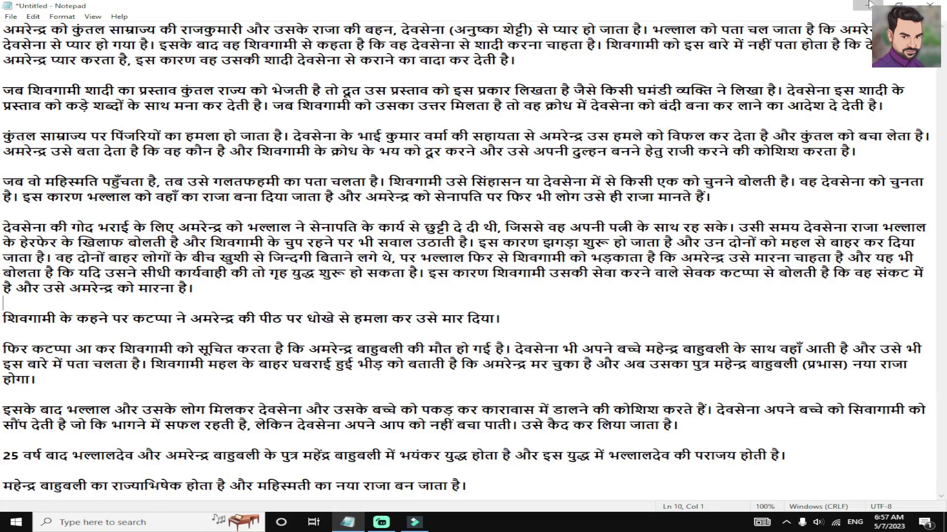
{"action": "left_click", "coordinate": [414, 523]}
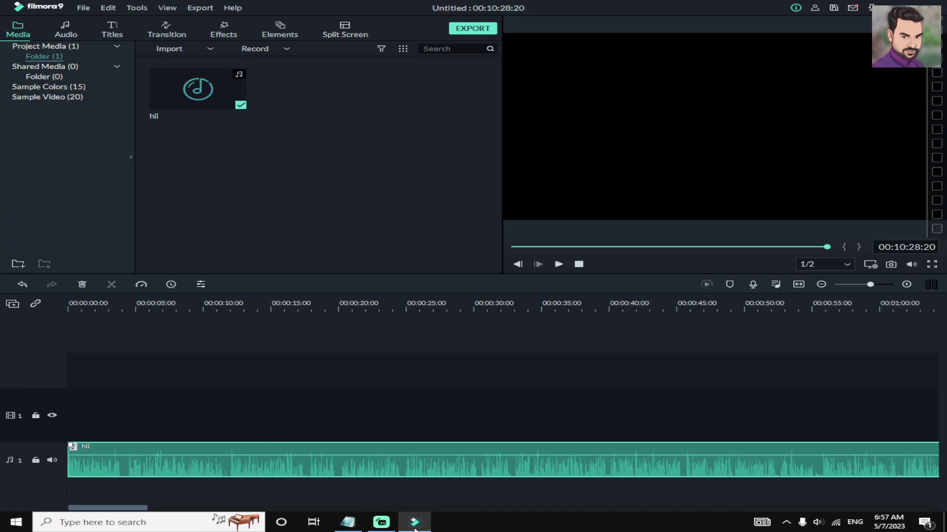
{"action": "left_click", "coordinate": [382, 524]}
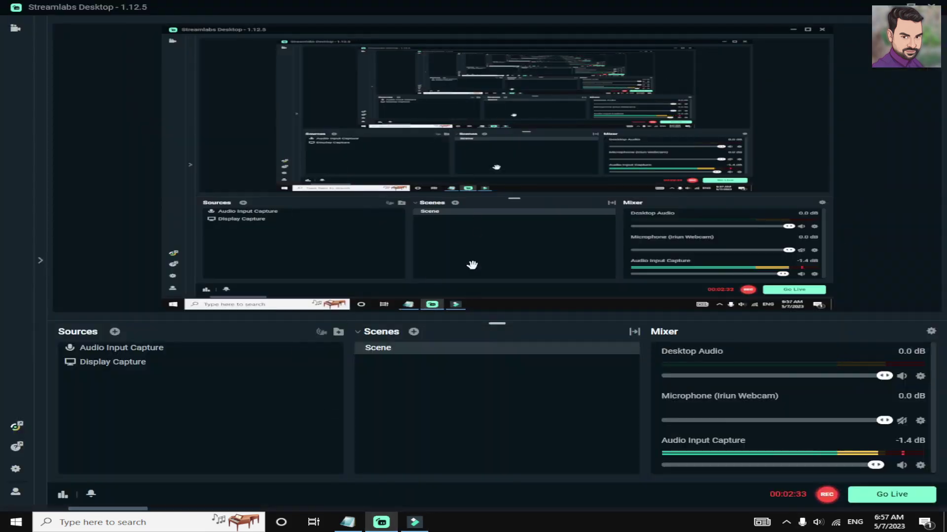
{"action": "left_click", "coordinate": [348, 522]}
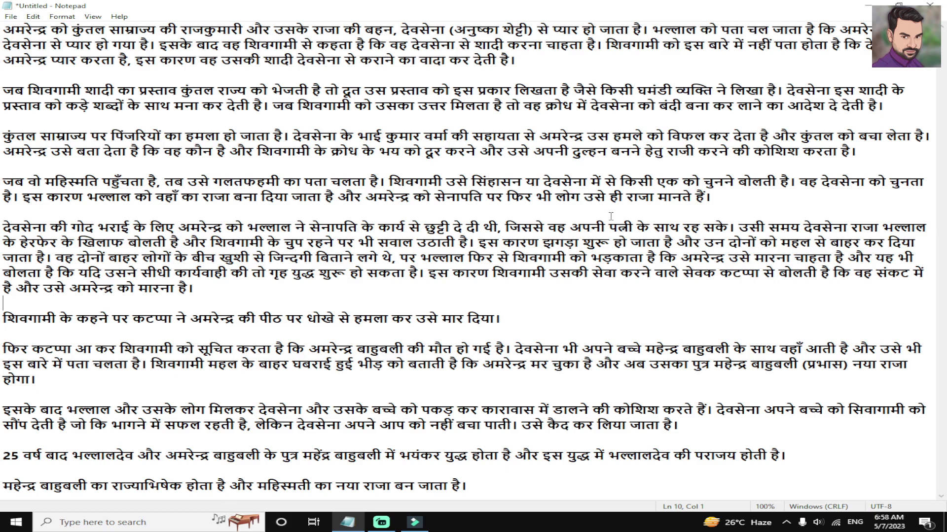
{"action": "left_click", "coordinate": [869, 5]}
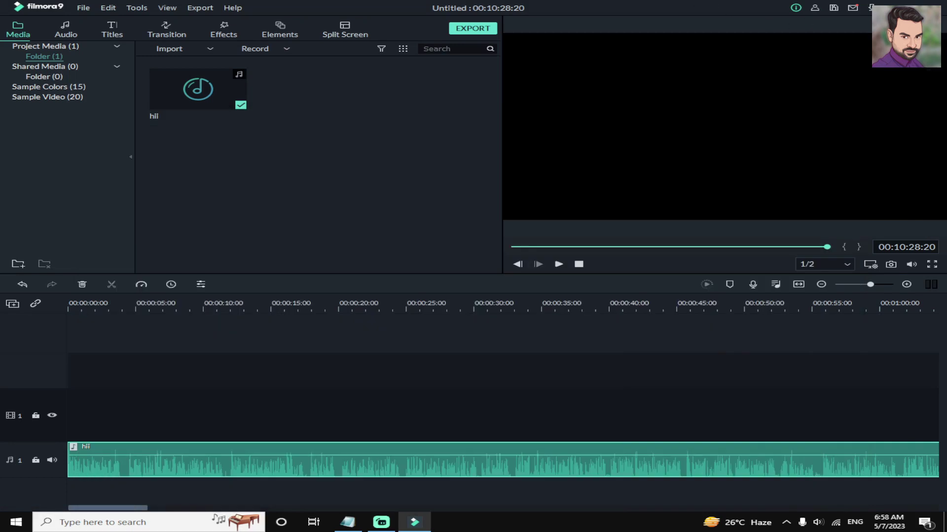
- Look up the audio editors Audacity and Adobe Audition 2023 among the installed programs, returning to Filmora9
{"action": "left_click", "coordinate": [897, 8]}
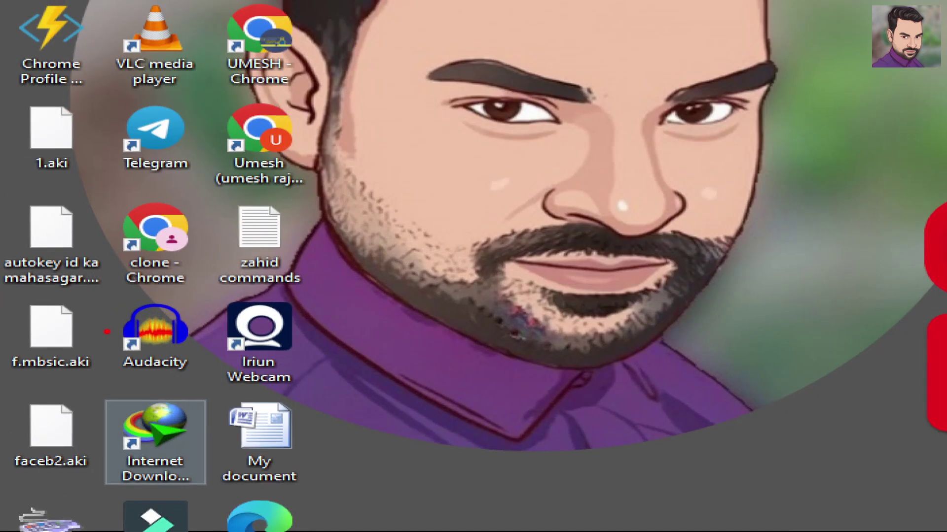
{"action": "mouse_move", "coordinate": [106, 323]}
{"action": "left_mouse_down"}
{"action": "mouse_move", "coordinate": [107, 377]}
{"action": "mouse_move", "coordinate": [276, 383]}
{"action": "left_mouse_up"}
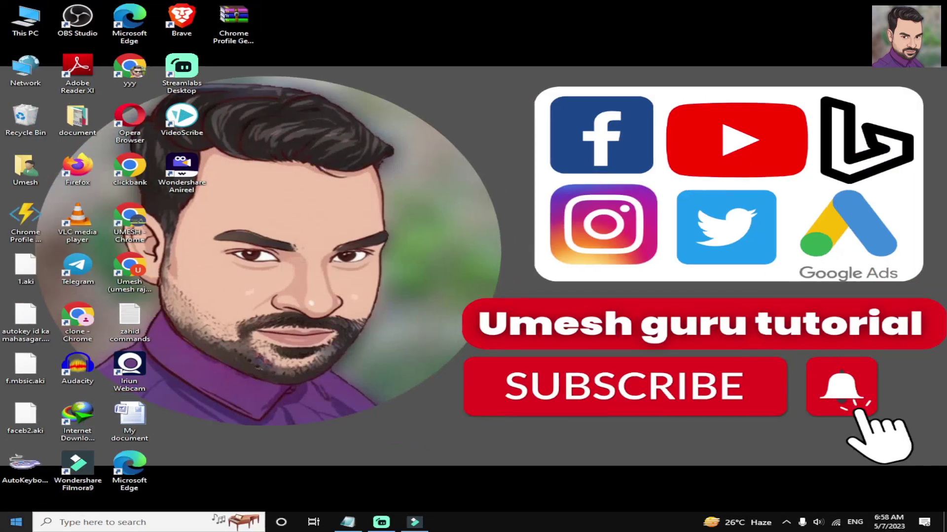
{"action": "left_click", "coordinate": [15, 522]}
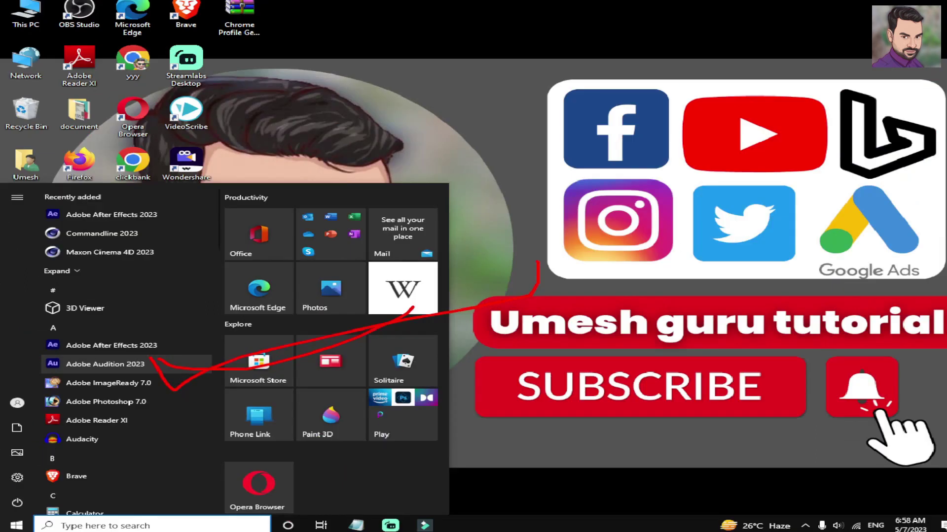
{"action": "left_click", "coordinate": [646, 30]}
{"action": "right_click", "coordinate": [596, 11]}
{"action": "left_click", "coordinate": [624, 42]}
{"action": "left_click", "coordinate": [414, 522]}
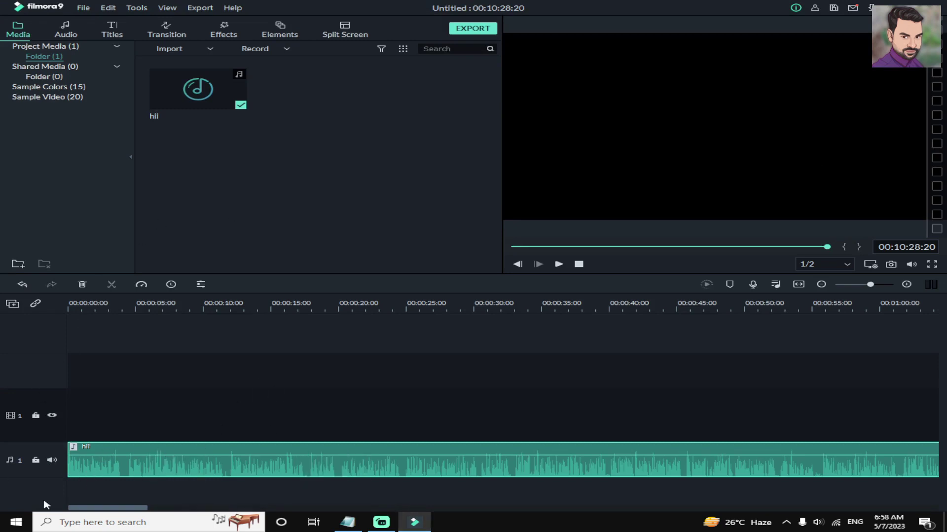
{"action": "left_click", "coordinate": [2, 515]}
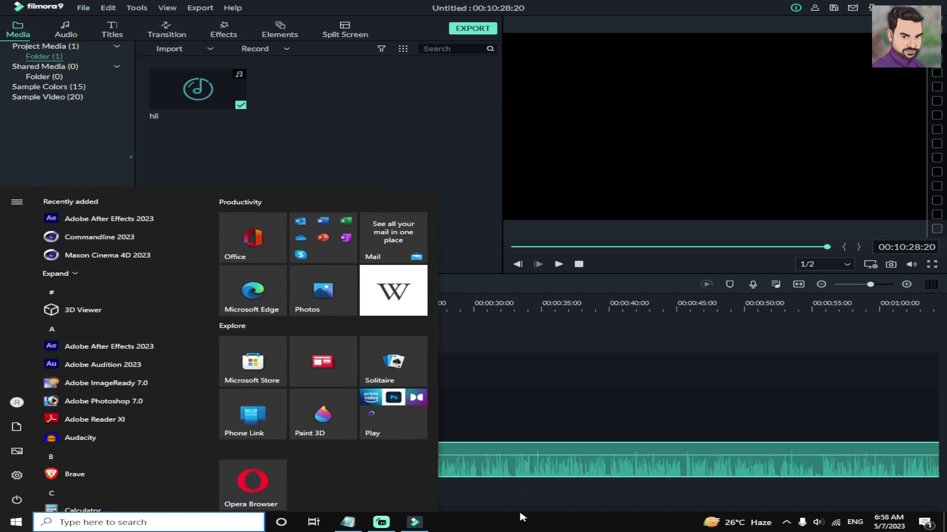
{"action": "left_click", "coordinate": [481, 172]}
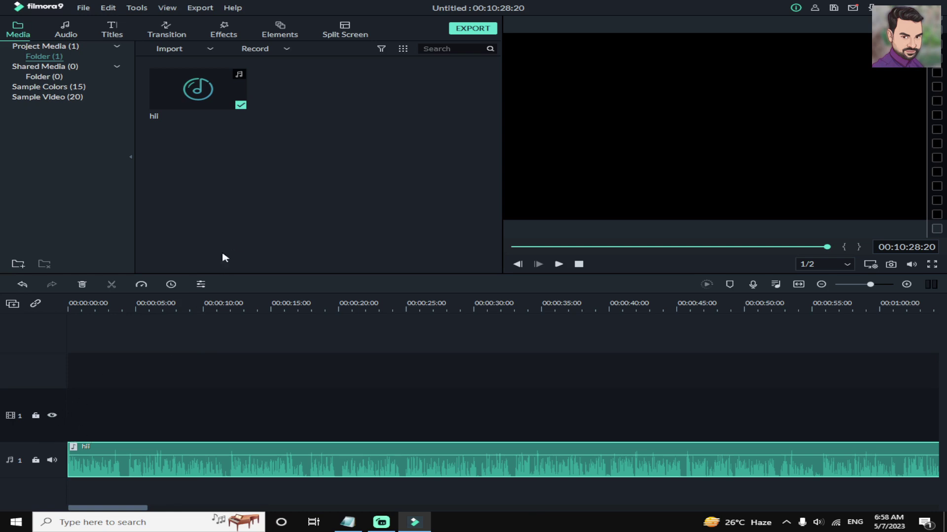
{"action": "double_click", "coordinate": [337, 196]}
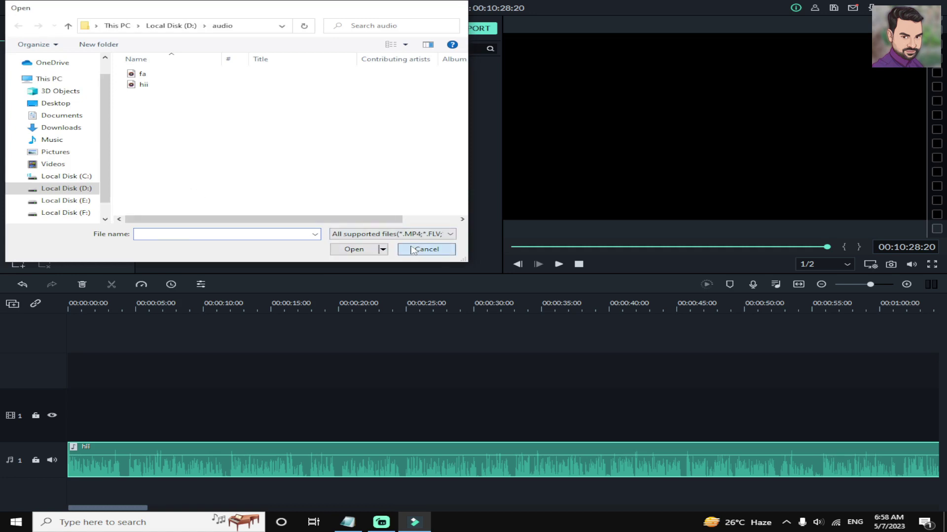
{"action": "left_click", "coordinate": [408, 249]}
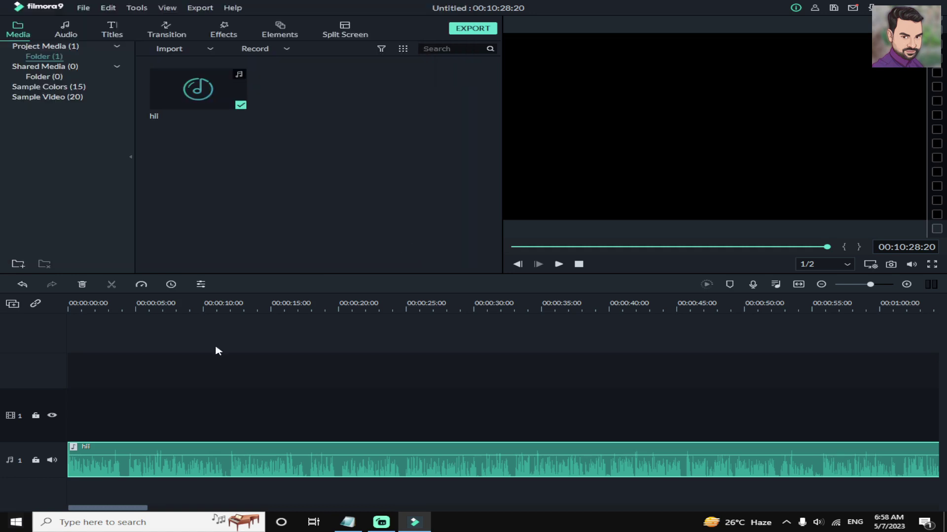
{"action": "double_click", "coordinate": [303, 163]}
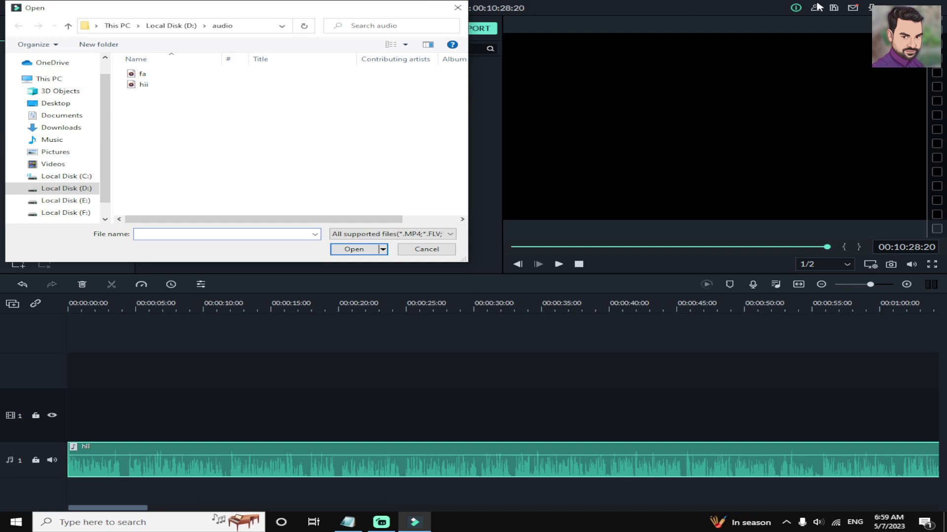
{"action": "left_click", "coordinate": [458, 7]}
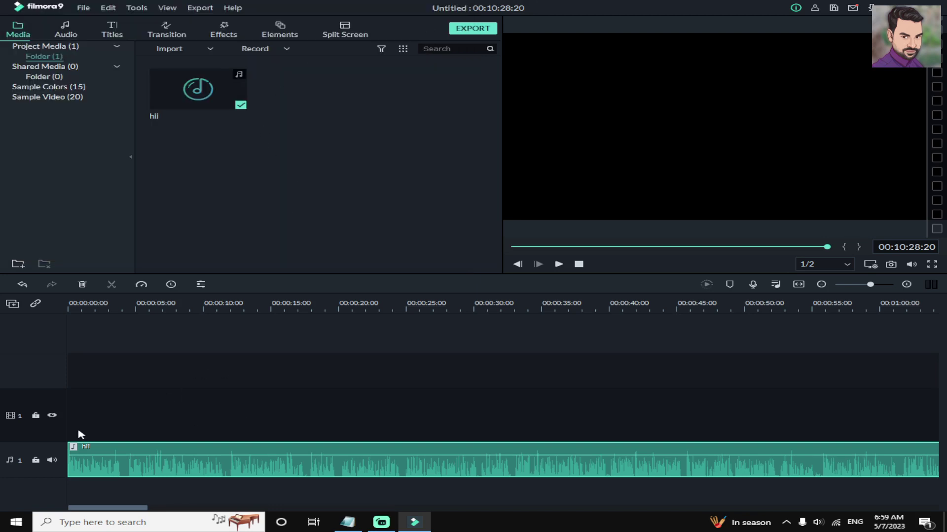
{"action": "left_click", "coordinate": [63, 436]}
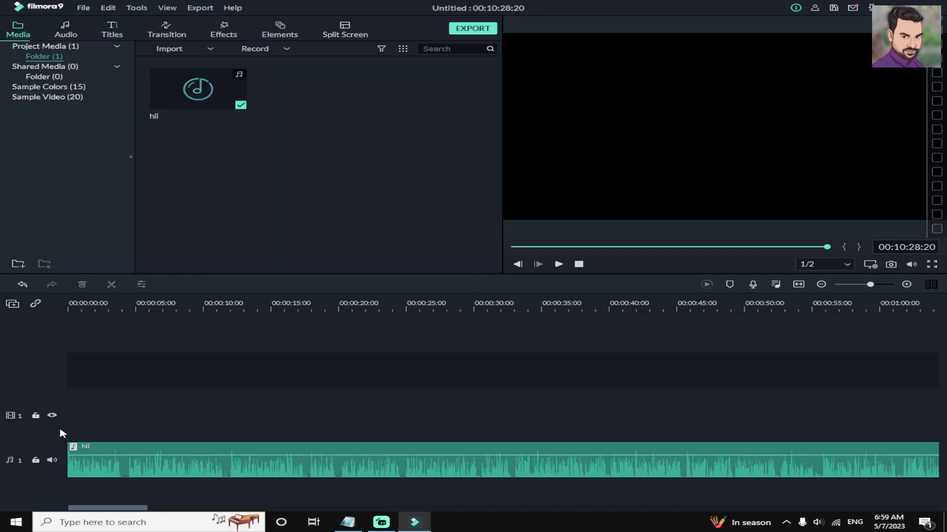
- Import the example video clip from the Footage canva folder on Local Disk (E:)
{"action": "double_click", "coordinate": [325, 145]}
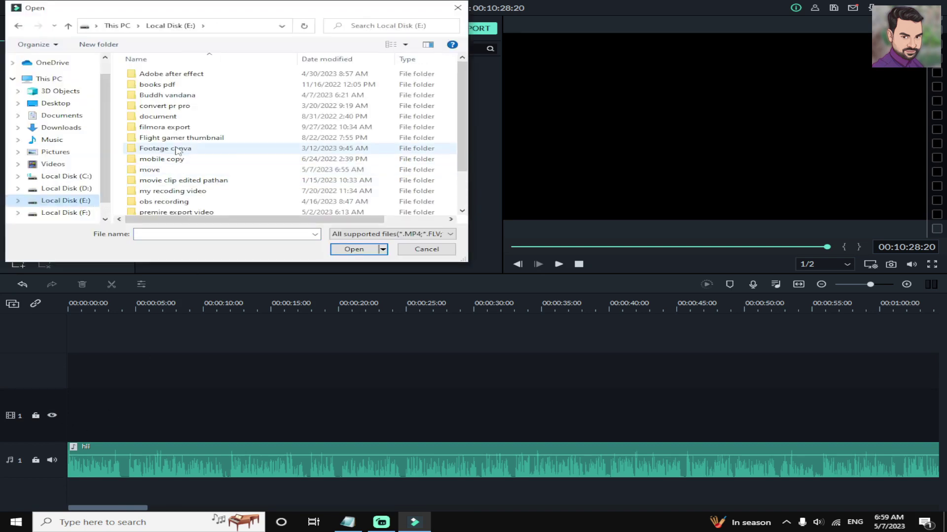
{"action": "left_click", "coordinate": [178, 151]}
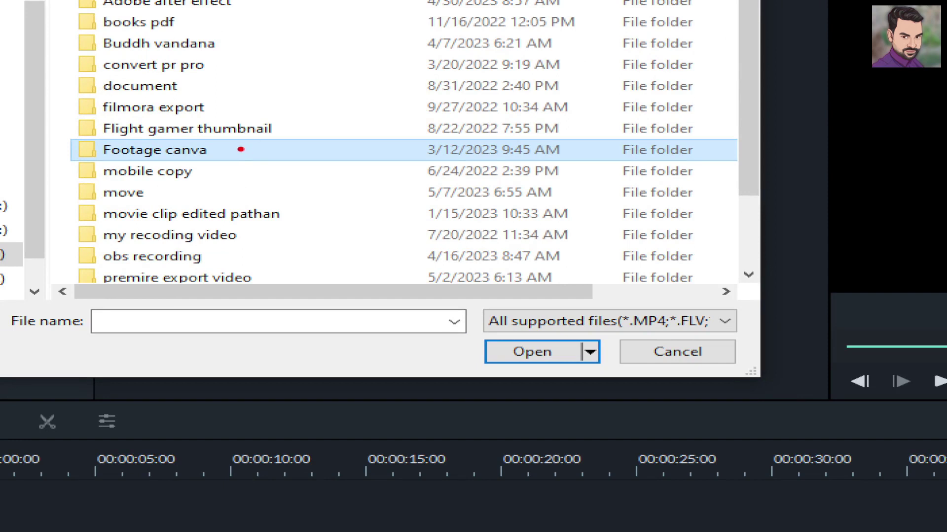
{"action": "left_click_drag", "start_coordinate": [244, 149], "coordinate": [674, 127]}
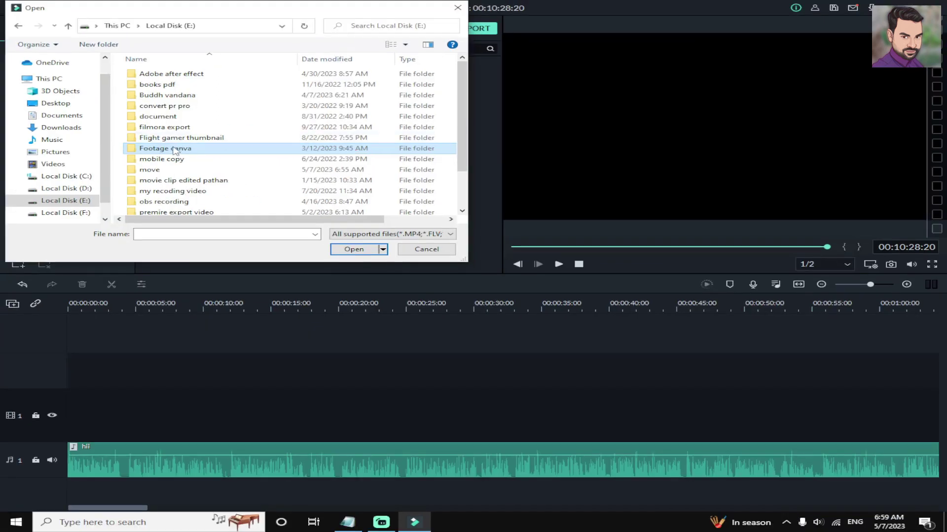
{"action": "double_click", "coordinate": [170, 152]}
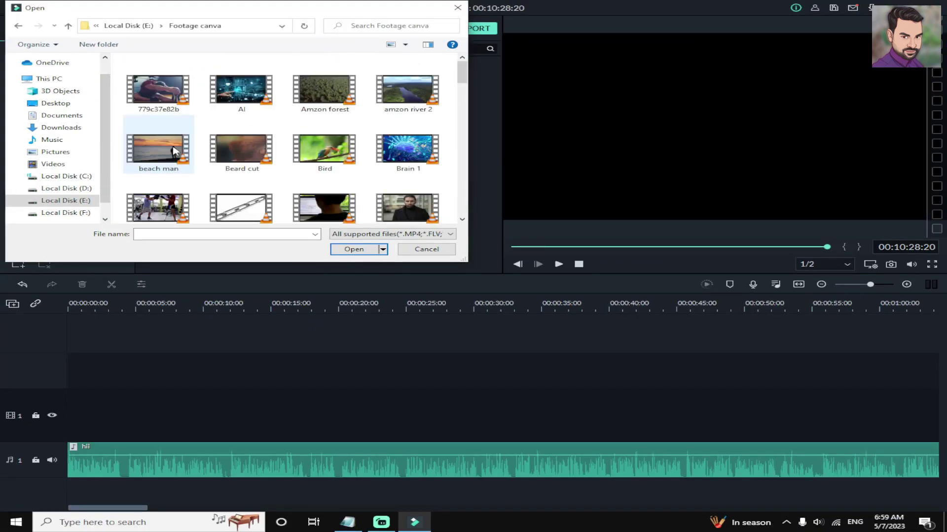
{"action": "scroll", "coordinate": [245, 182], "scroll_direction": "down", "scroll_amount": 1}
{"action": "scroll", "coordinate": [245, 182], "scroll_direction": "down", "scroll_amount": 3}
{"action": "left_click", "coordinate": [175, 143]}
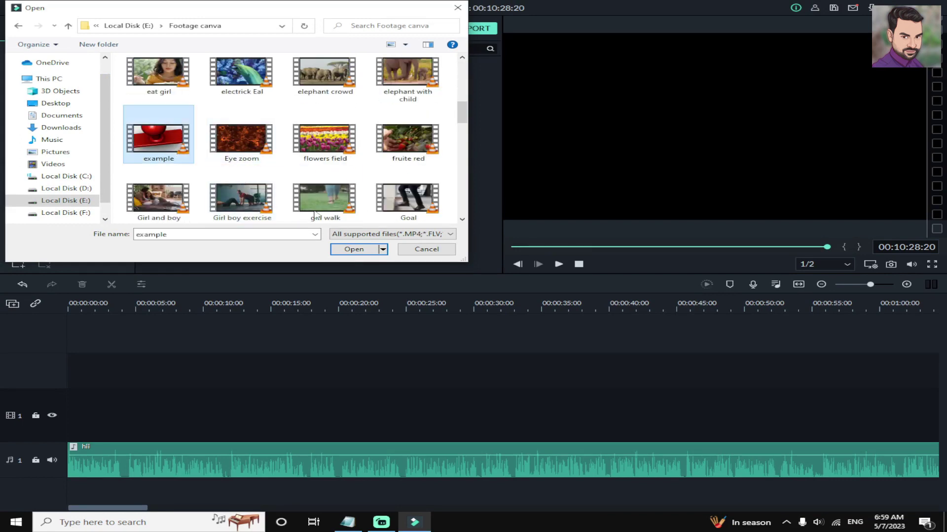
{"action": "left_click", "coordinate": [346, 250]}
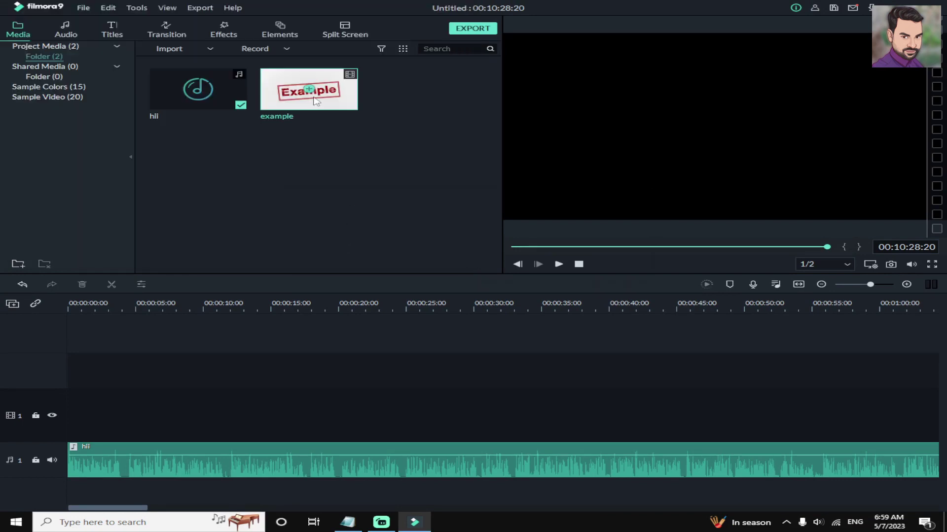
- Add the example clip to video track 1 with the project matched to 1920 x 1080 30fps, and delete the gap before it
{"action": "left_click", "coordinate": [309, 89]}
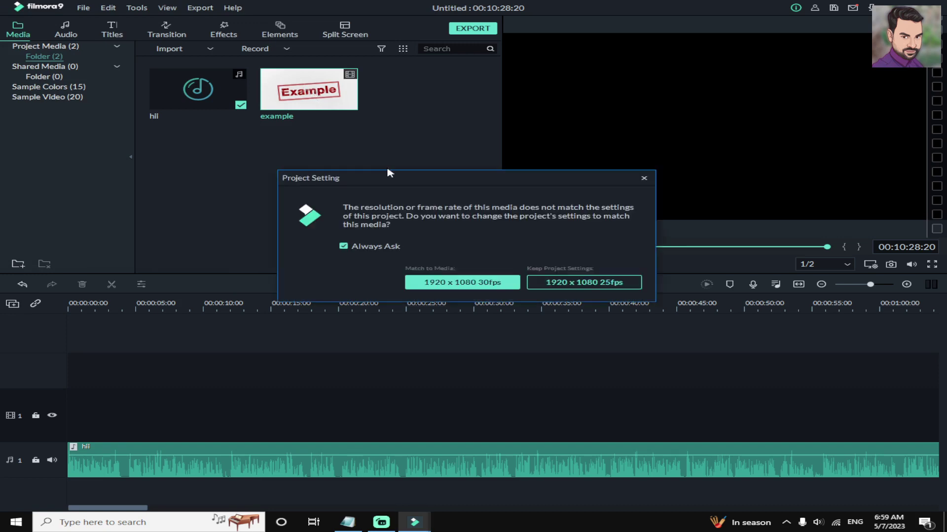
{"action": "left_click", "coordinate": [482, 281]}
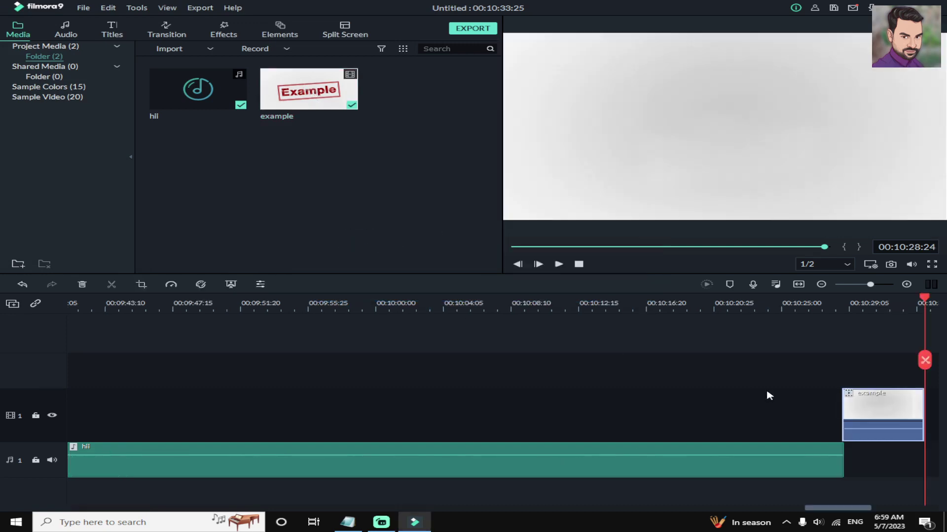
{"action": "left_click", "coordinate": [738, 426]}
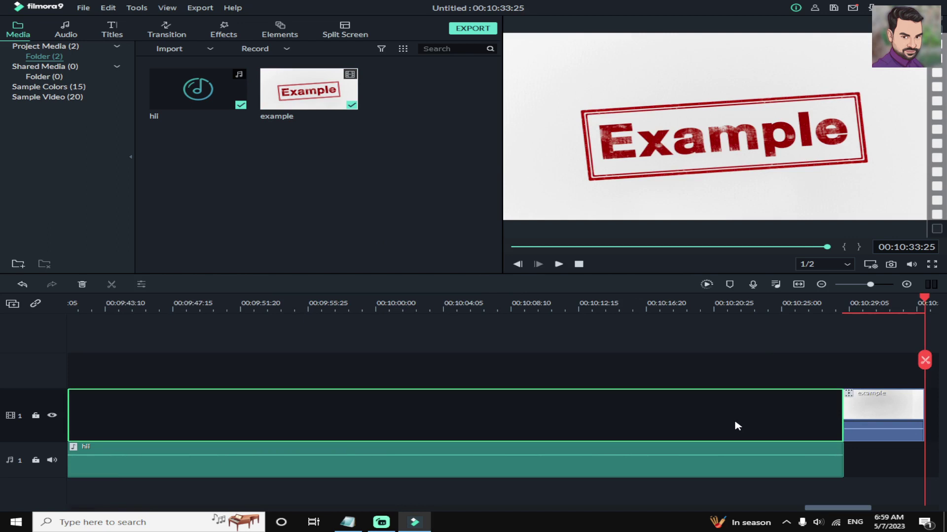
{"action": "key", "text": "Delete"}
- Mute audio track 1 and play the timeline to preview the example clip
{"action": "left_click", "coordinate": [559, 265]}
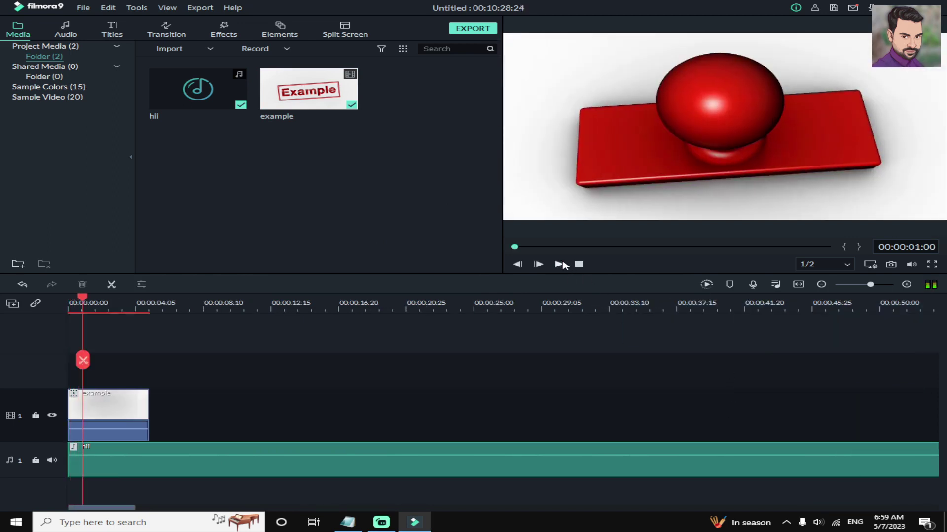
{"action": "left_click", "coordinate": [54, 461]}
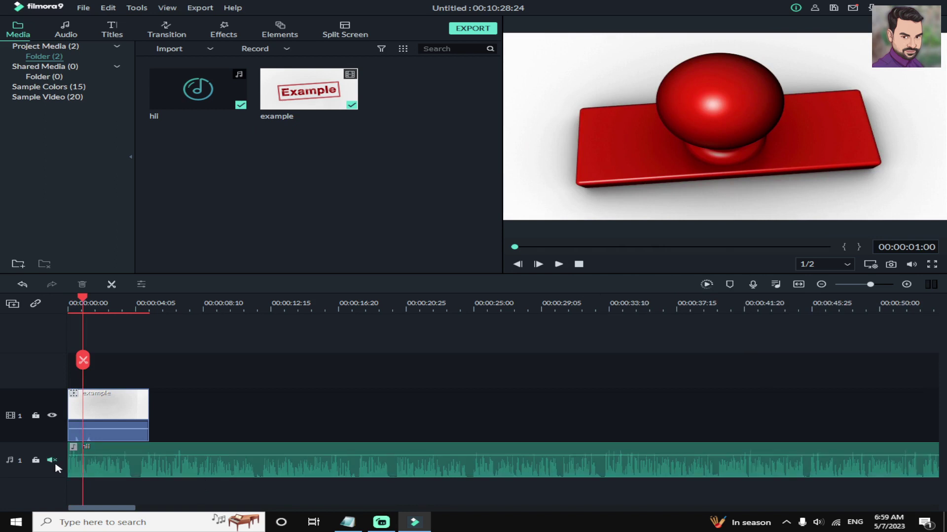
{"action": "left_click", "coordinate": [558, 265]}
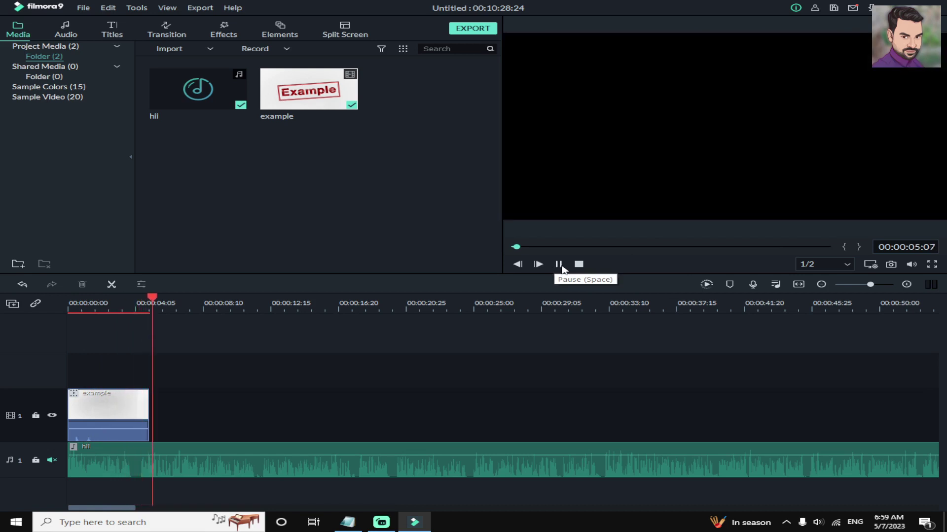
{"action": "left_click", "coordinate": [559, 265]}
- Import all remaining video clips from the Footage canva folder into the project media
{"action": "double_click", "coordinate": [356, 182]}
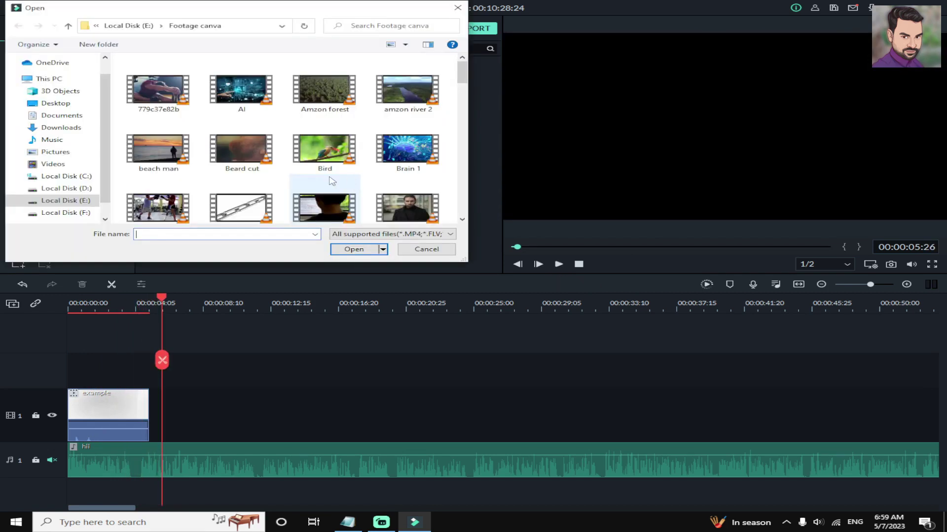
{"action": "left_click", "coordinate": [332, 181]}
{"action": "key", "text": "ctrl+a"}
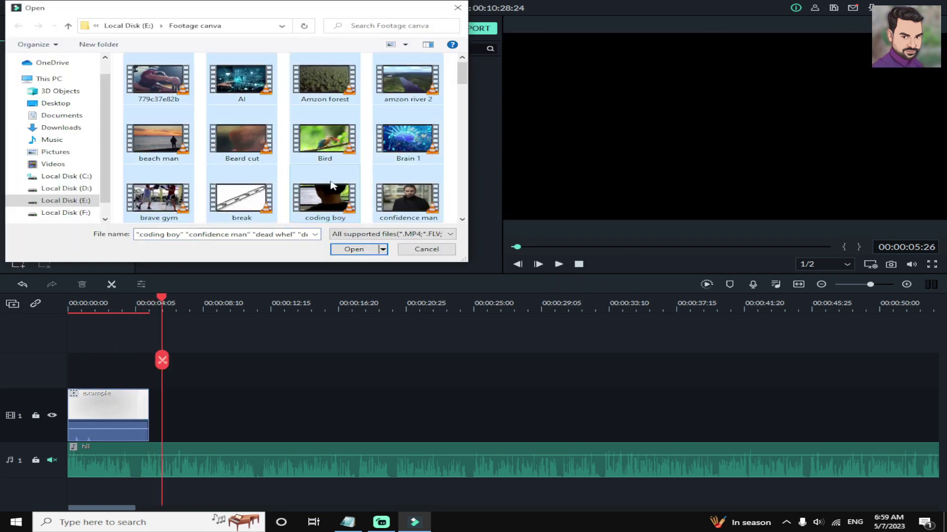
{"action": "left_click", "coordinate": [354, 249]}
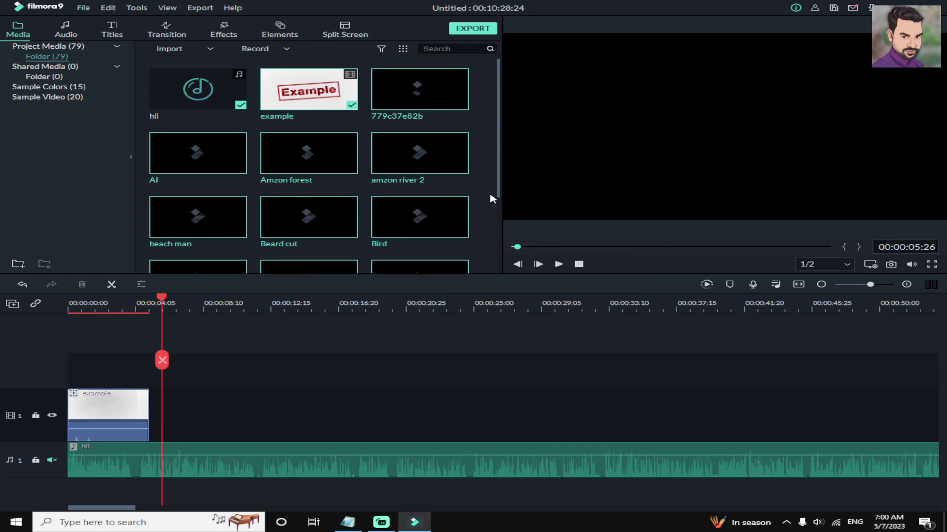
- Add the earth zoom clip to video track 1 directly after the example clip, starting at 00:00:05:00
{"action": "left_click_drag", "start_coordinate": [162, 360], "coordinate": [149, 363]}
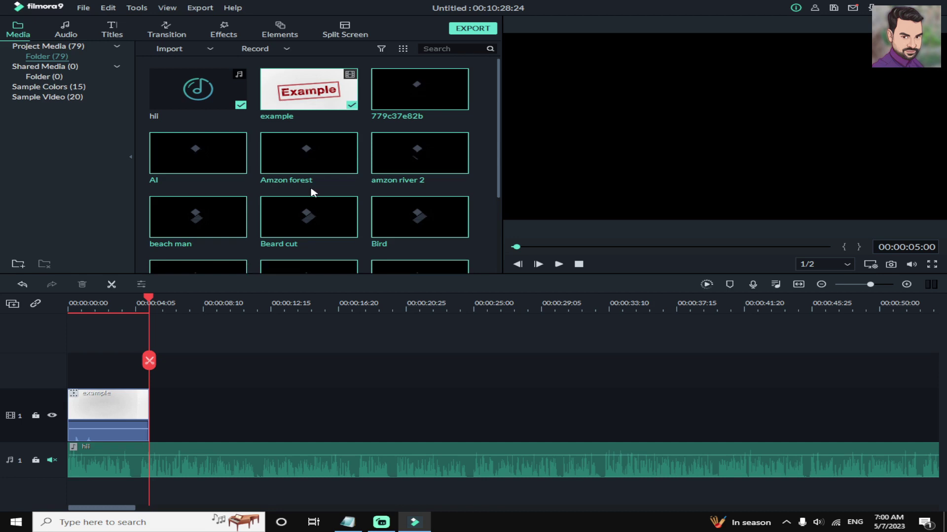
{"action": "left_click", "coordinate": [306, 155]}
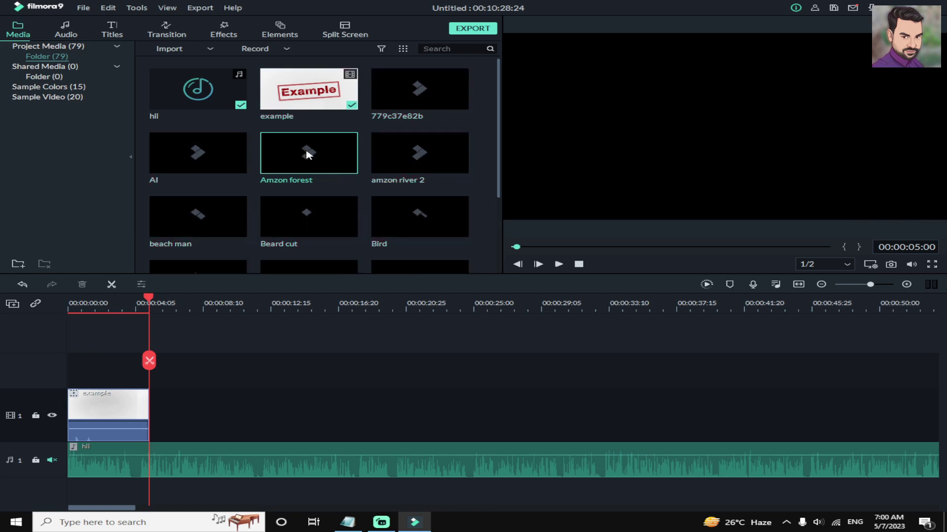
{"action": "scroll", "coordinate": [476, 160], "scroll_direction": "down", "scroll_amount": 5}
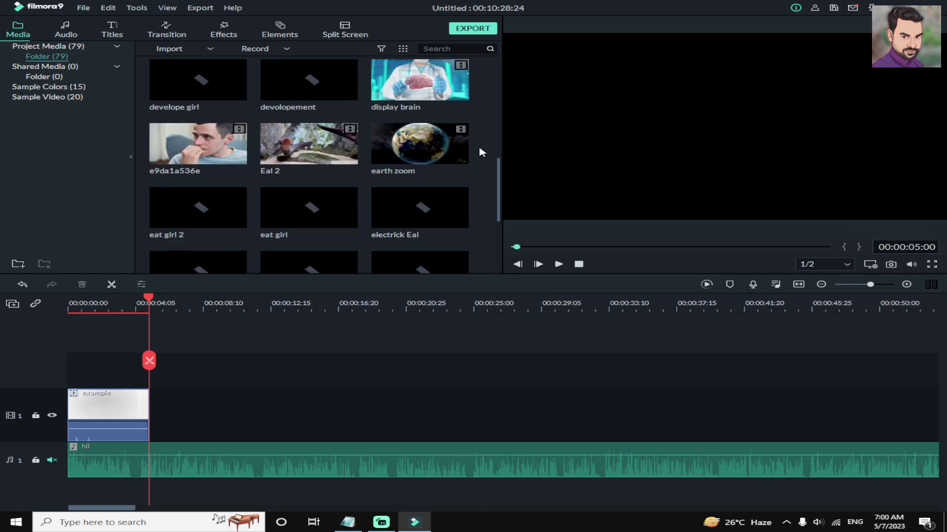
{"action": "left_click", "coordinate": [421, 144]}
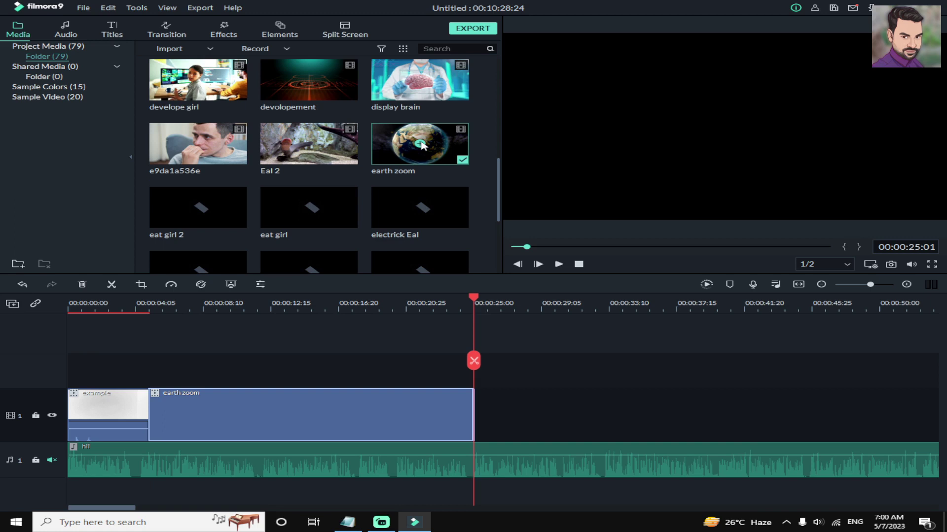
- Play and pause the timeline to preview the start of the earth zoom clip
{"action": "left_click", "coordinate": [558, 264]}
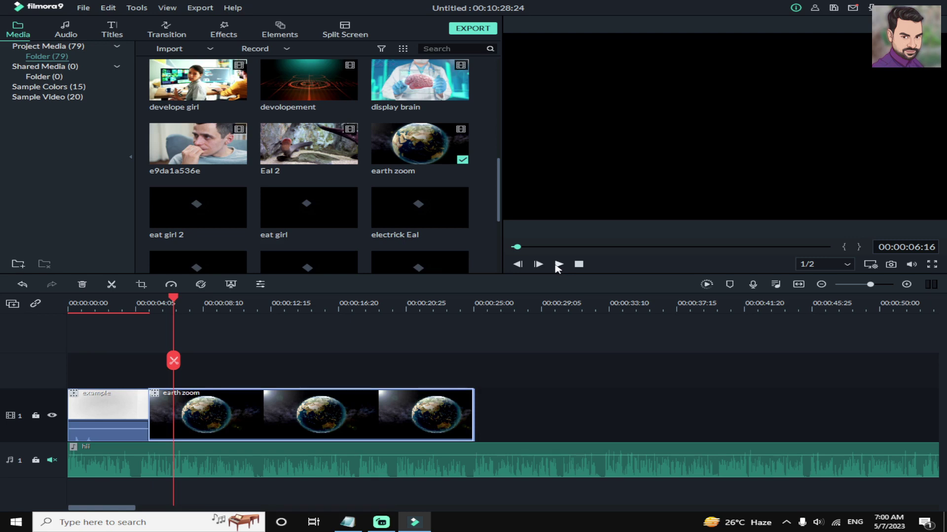
{"action": "left_click", "coordinate": [558, 264]}
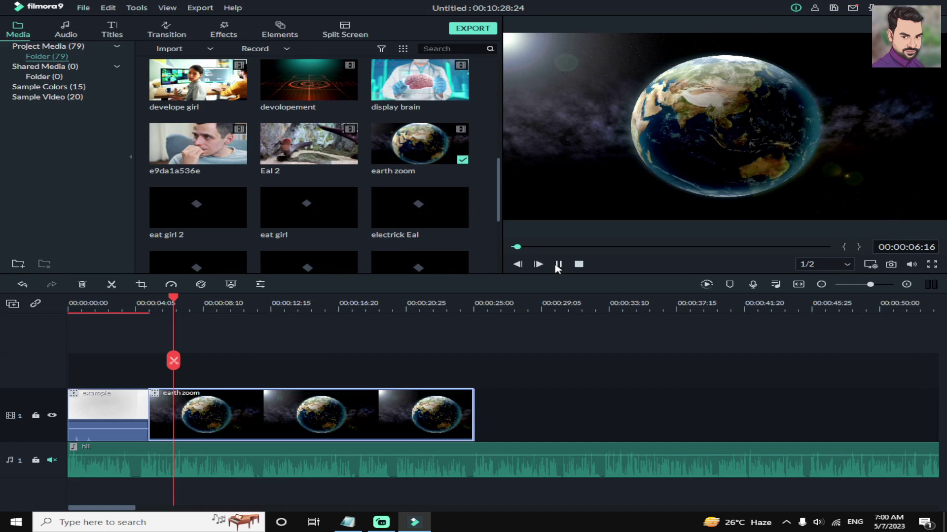
{"action": "left_click", "coordinate": [558, 266]}
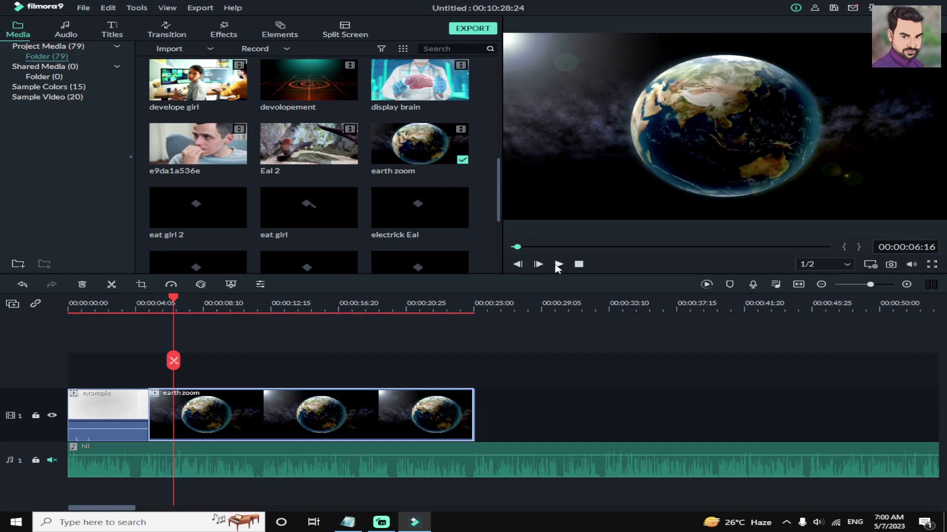
- Minimize Filmora, switch to Chrome and search Google for "adipurush script hindi"
{"action": "left_click", "coordinate": [864, 5]}
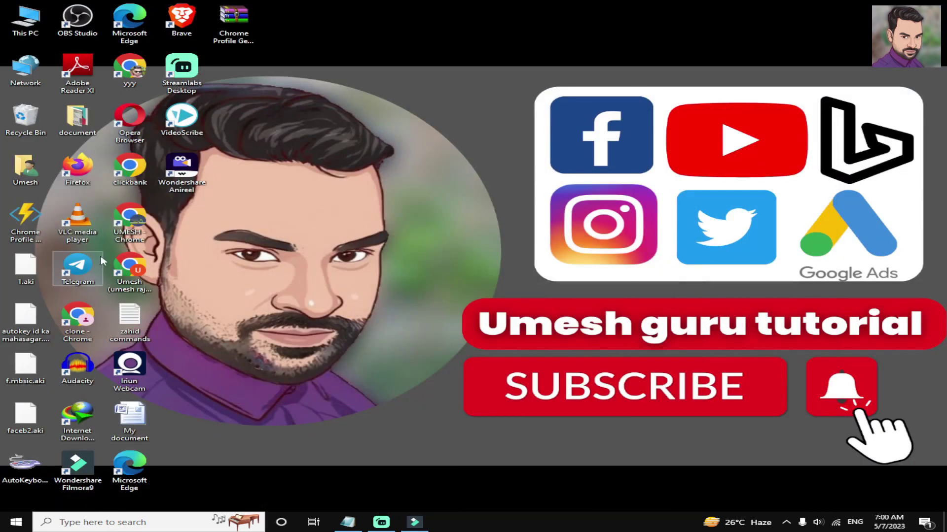
{"action": "double_click", "coordinate": [129, 69]}
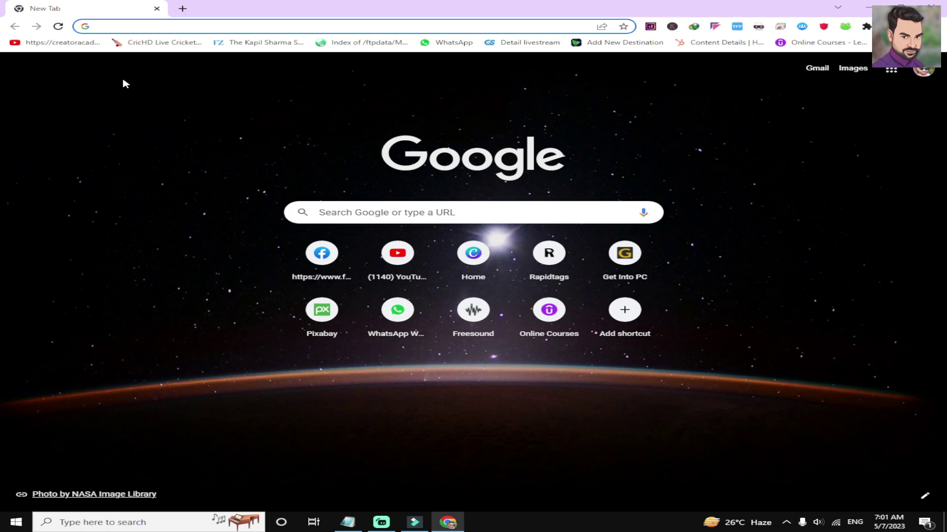
{"action": "type", "text": "ad"}
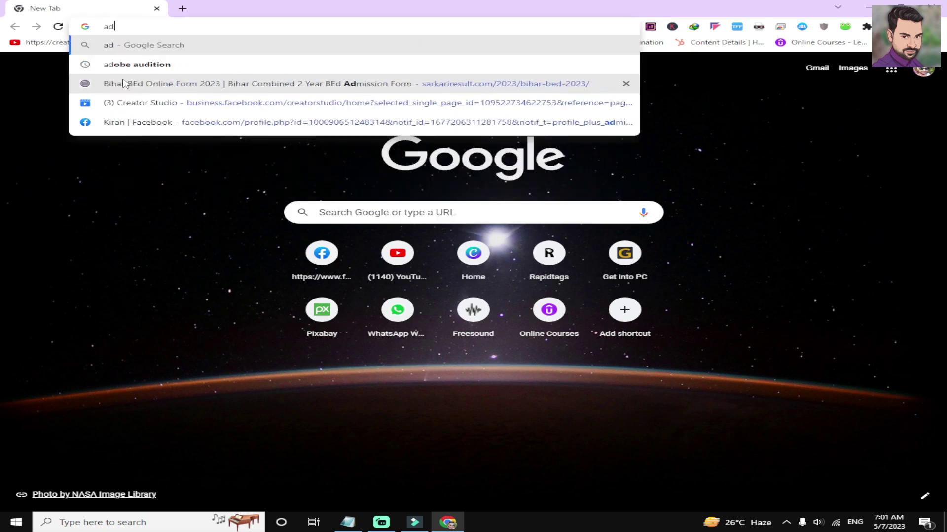
{"action": "type", "text": "ipur"}
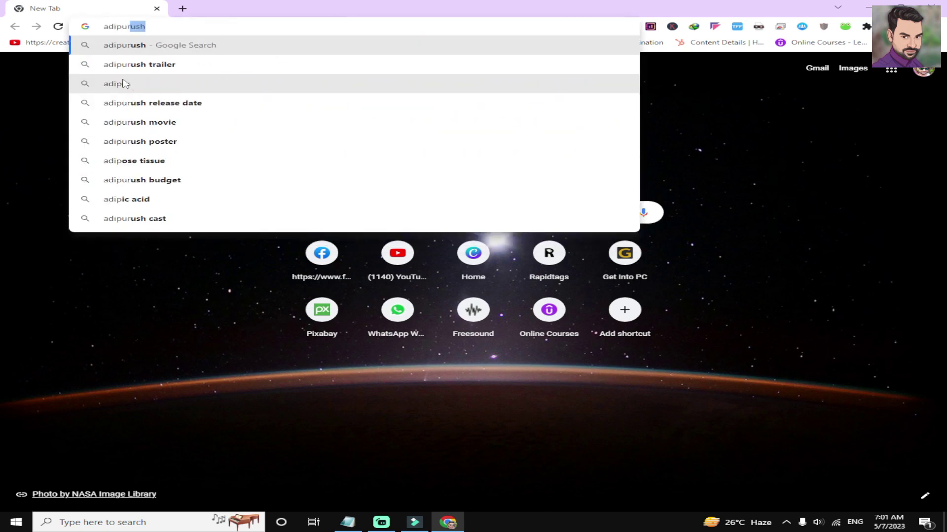
{"action": "type", "text": "ush sc"}
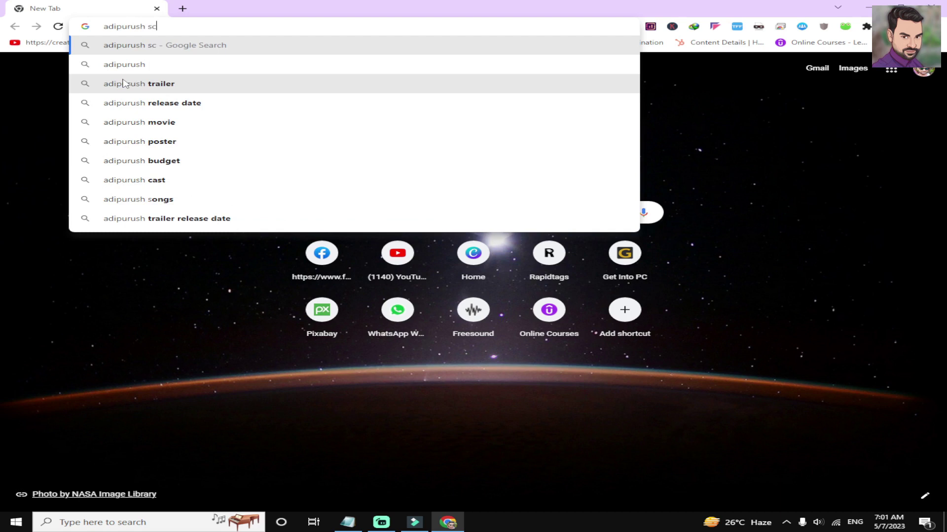
{"action": "type", "text": "ri"}
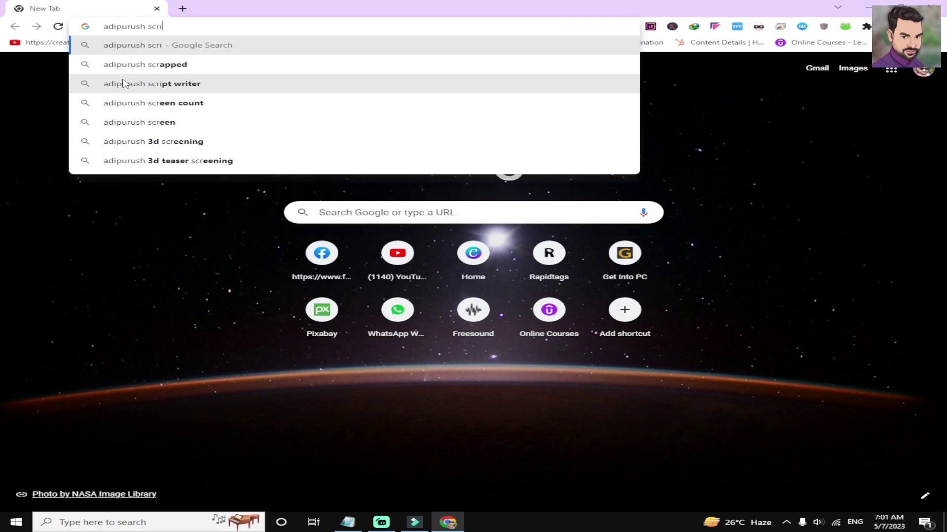
{"action": "type", "text": "pt"}
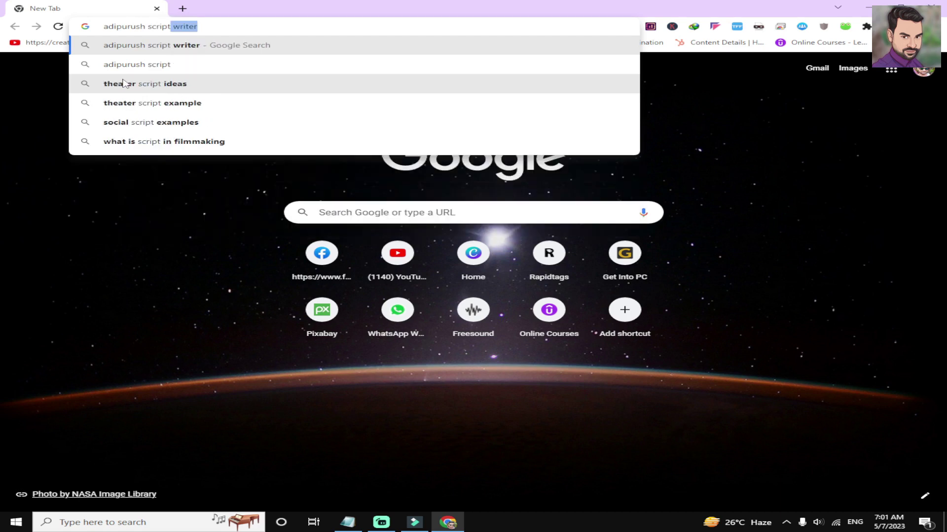
{"action": "type", "text": " hindi"}
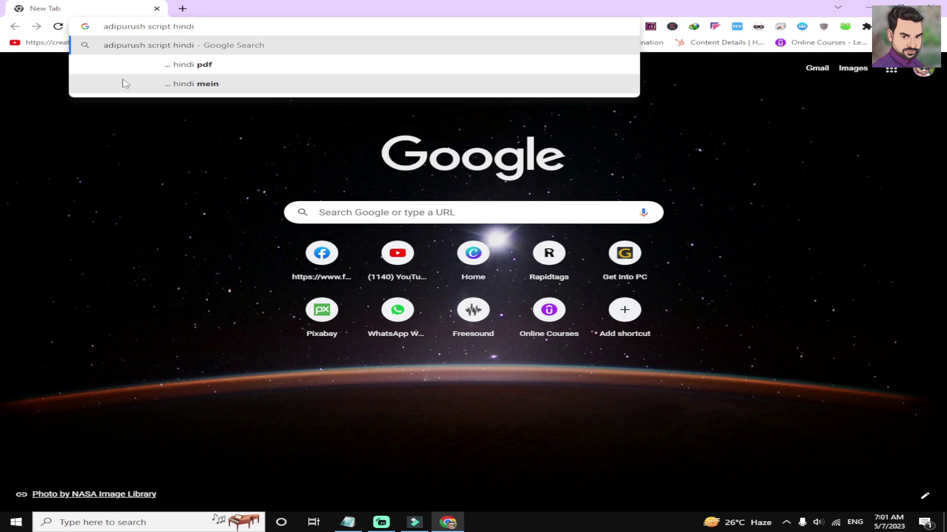
{"action": "key", "text": "Return"}
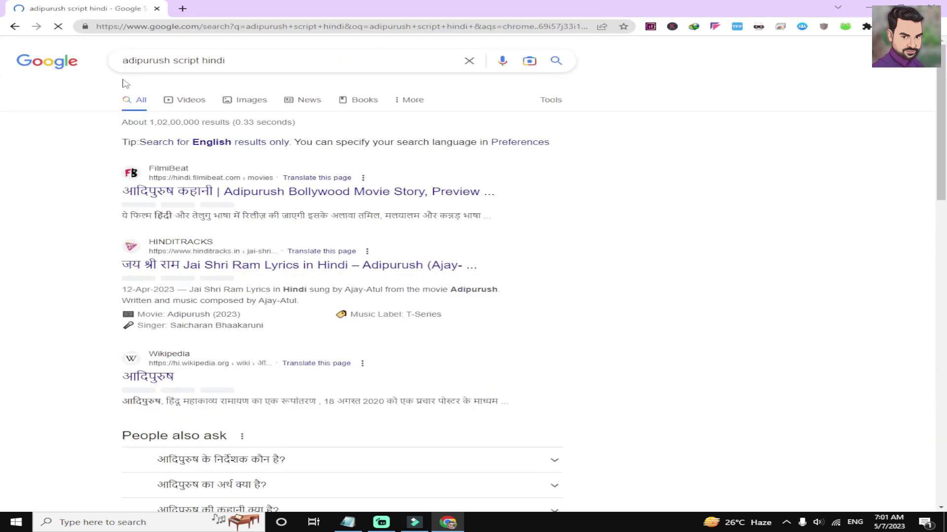
- Open the FilmiBeat, HINDITRACKS and Wikipedia search results in separate new tabs
{"action": "right_click", "coordinate": [213, 193]}
{"action": "left_click", "coordinate": [247, 196]}
{"action": "right_click", "coordinate": [205, 269]}
{"action": "left_click", "coordinate": [242, 273]}
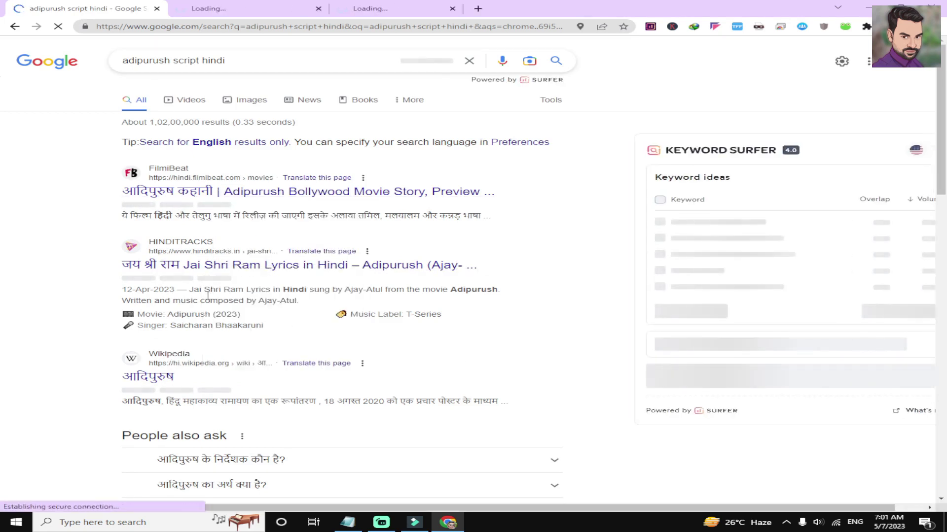
{"action": "right_click", "coordinate": [148, 388]}
{"action": "left_click", "coordinate": [178, 390]}
- Examine the Adipurush story page on FilmiBeat and the fan photos page that follows it
{"action": "left_click", "coordinate": [191, 5]}
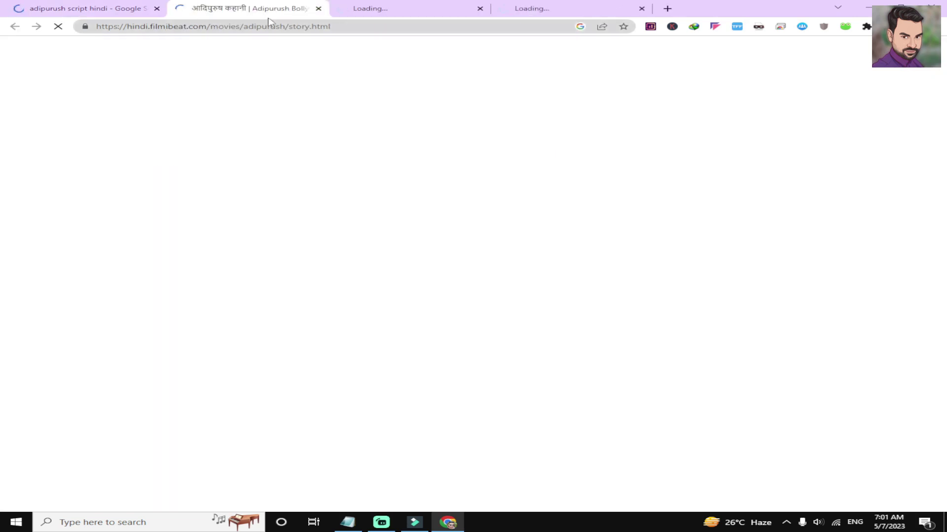
{"action": "left_click", "coordinate": [363, 5]}
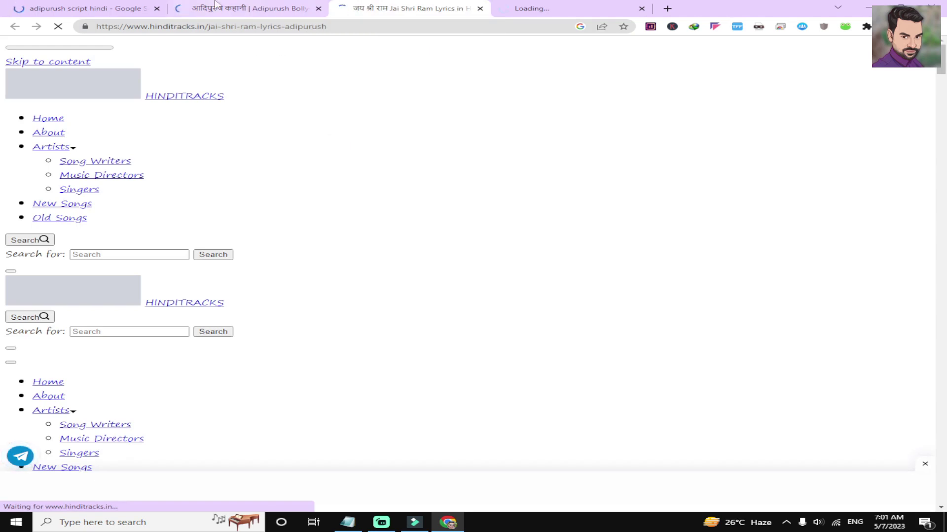
{"action": "left_click", "coordinate": [236, 7]}
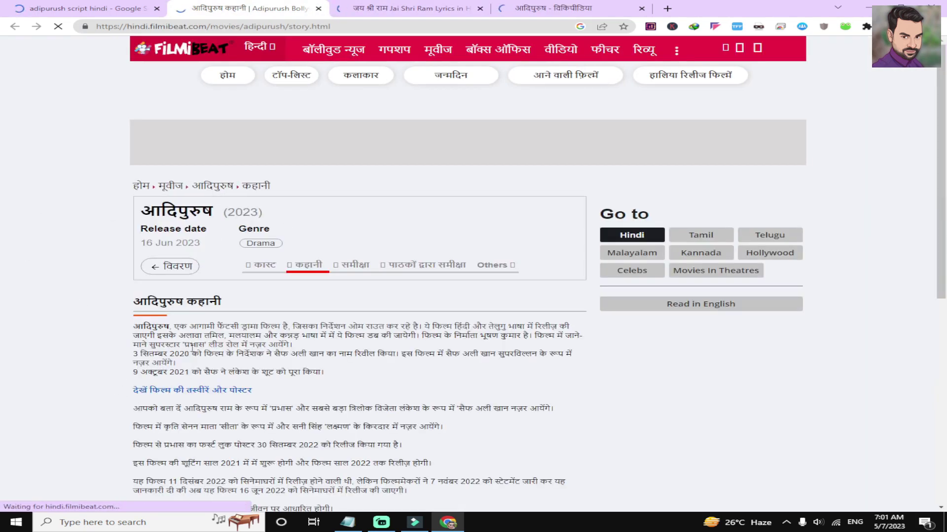
{"action": "scroll", "coordinate": [179, 334], "scroll_direction": "down", "scroll_amount": 3}
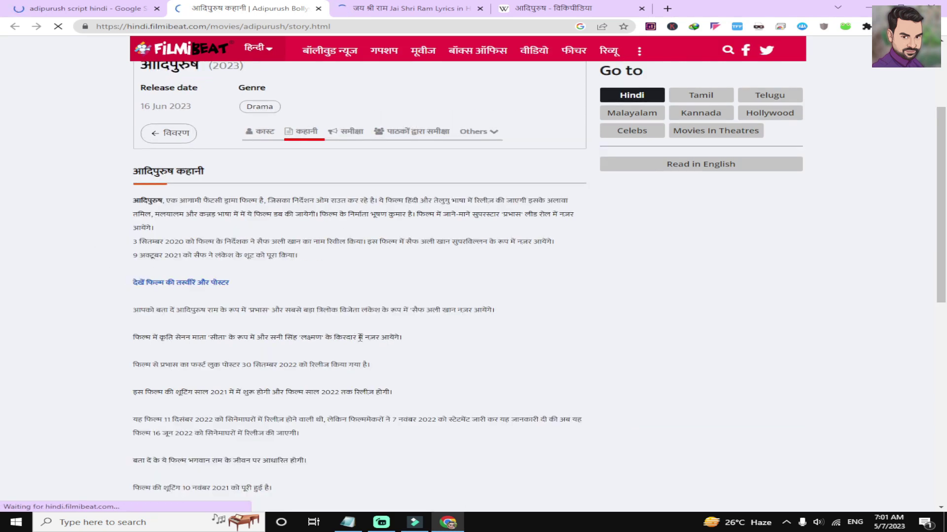
{"action": "scroll", "coordinate": [539, 285], "scroll_direction": "down", "scroll_amount": 6}
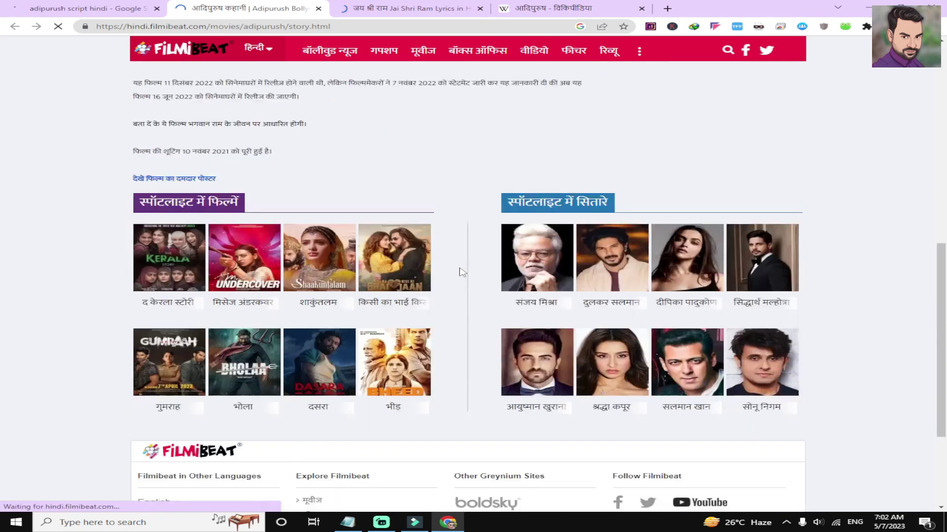
{"action": "scroll", "coordinate": [459, 272], "scroll_direction": "down", "scroll_amount": 3}
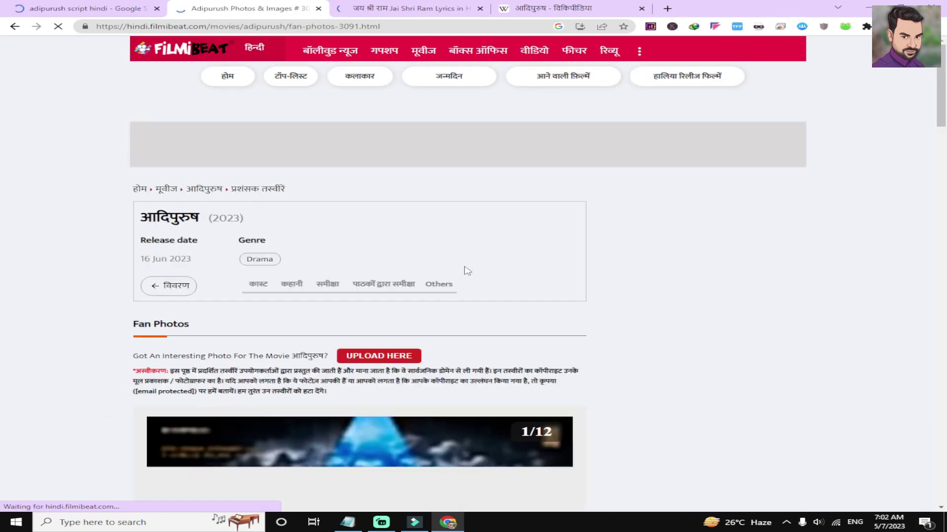
{"action": "scroll", "coordinate": [945, 288], "scroll_direction": "down", "scroll_amount": 20}
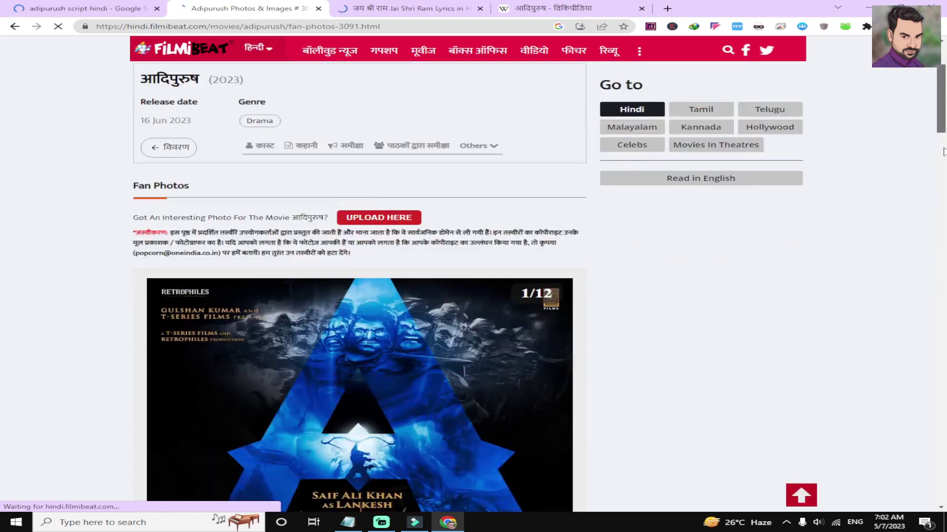
{"action": "scroll", "coordinate": [946, 324], "scroll_direction": "down", "scroll_amount": 15}
{"action": "left_click_drag", "start_coordinate": [942, 468], "coordinate": [434, 4]}
- Look through the song details and Hindi lyrics on the HINDITRACKS Jai Shri Ram page
{"action": "left_click", "coordinate": [433, 6]}
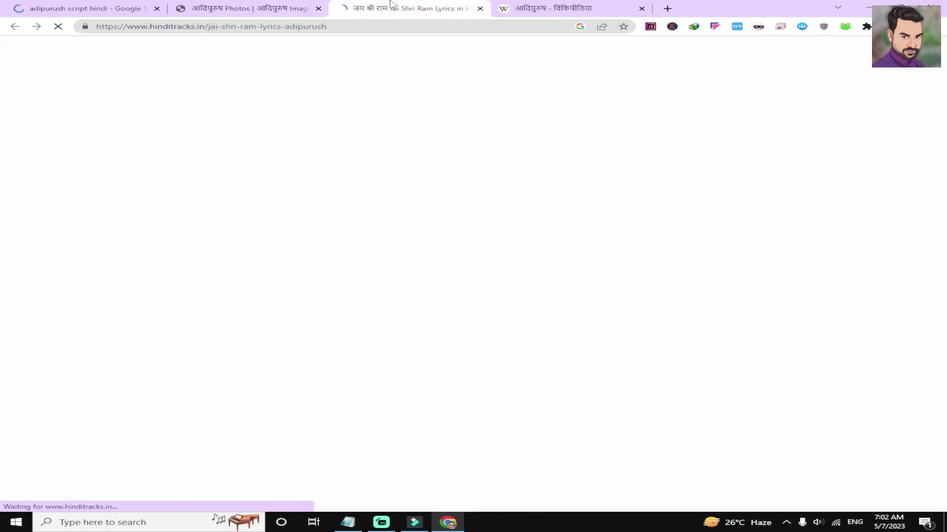
{"action": "scroll", "coordinate": [358, 325], "scroll_direction": "down", "scroll_amount": 8}
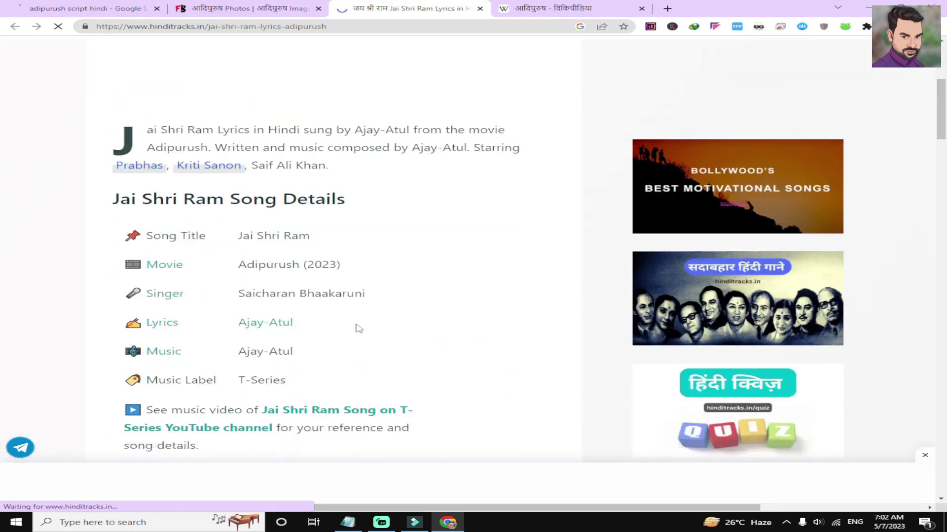
{"action": "scroll", "coordinate": [359, 329], "scroll_direction": "up", "scroll_amount": 4}
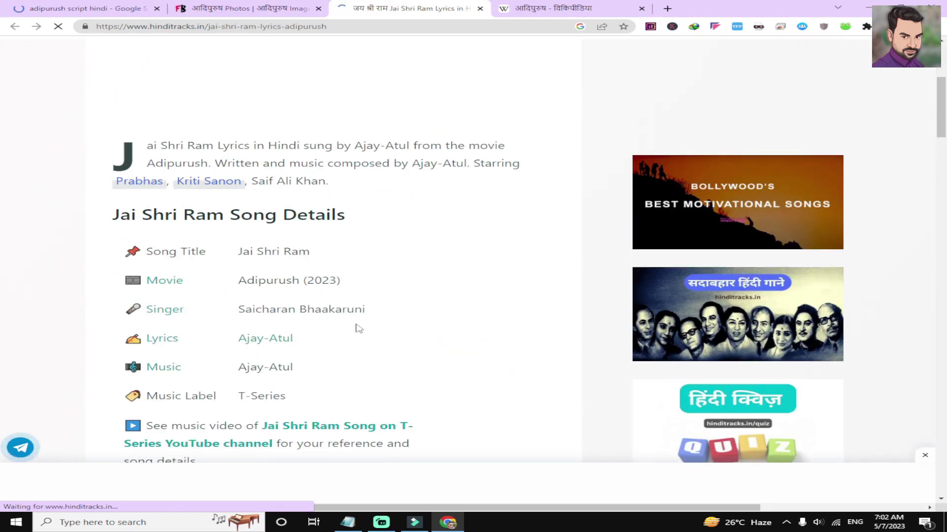
{"action": "scroll", "coordinate": [359, 328], "scroll_direction": "down", "scroll_amount": 4}
{"action": "scroll", "coordinate": [359, 328], "scroll_direction": "up", "scroll_amount": 6}
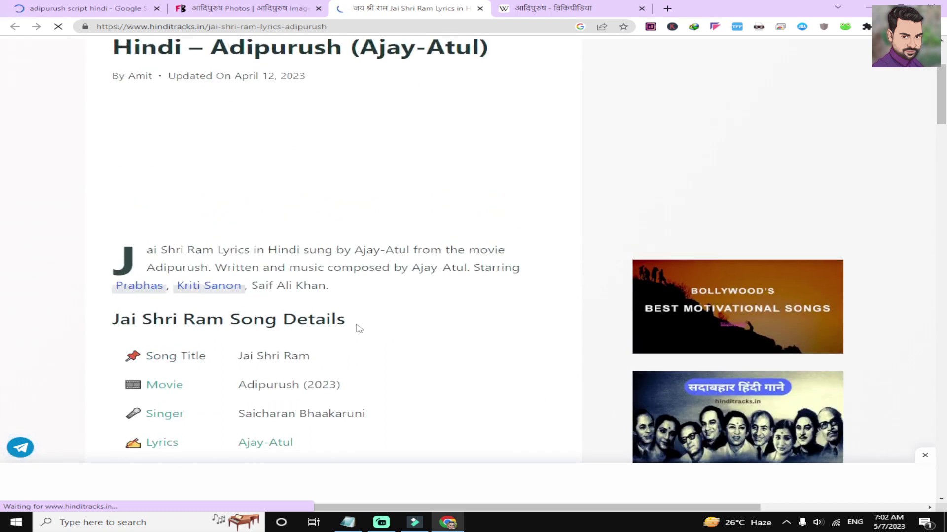
{"action": "scroll", "coordinate": [359, 328], "scroll_direction": "up", "scroll_amount": 3}
{"action": "scroll", "coordinate": [359, 329], "scroll_direction": "down", "scroll_amount": 5}
{"action": "scroll", "coordinate": [359, 328], "scroll_direction": "down", "scroll_amount": 9}
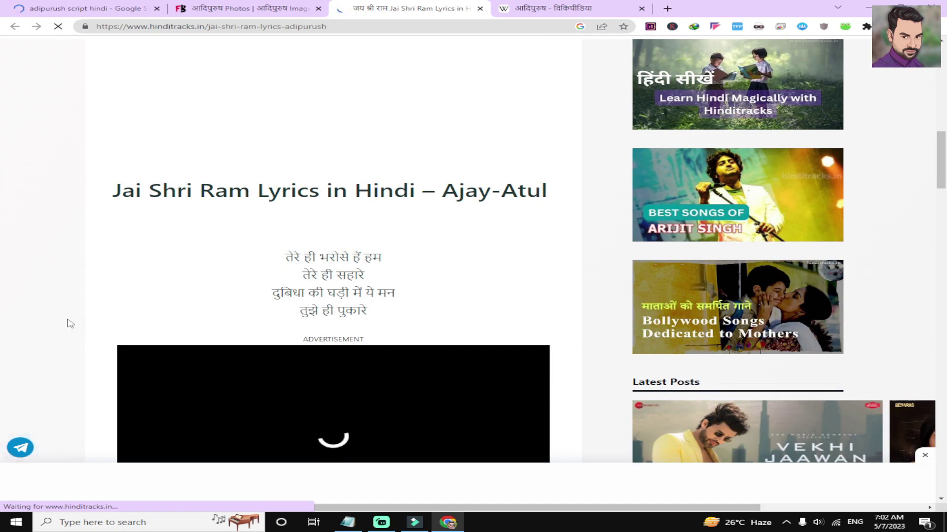
{"action": "left_click_drag", "start_coordinate": [942, 161], "coordinate": [941, 73]}
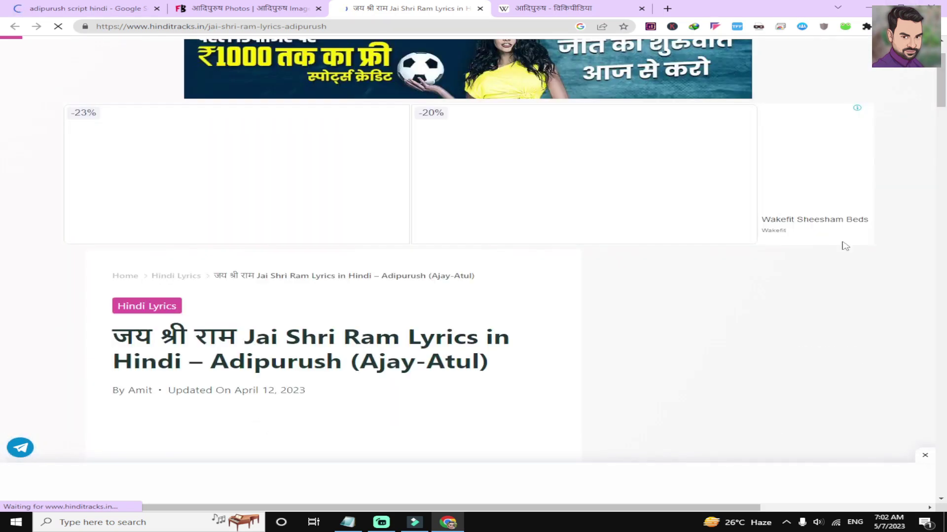
- Read through the Hindi Wikipedia article on Adipurush, from the introduction to the cast and release sections
{"action": "left_click", "coordinate": [535, 4]}
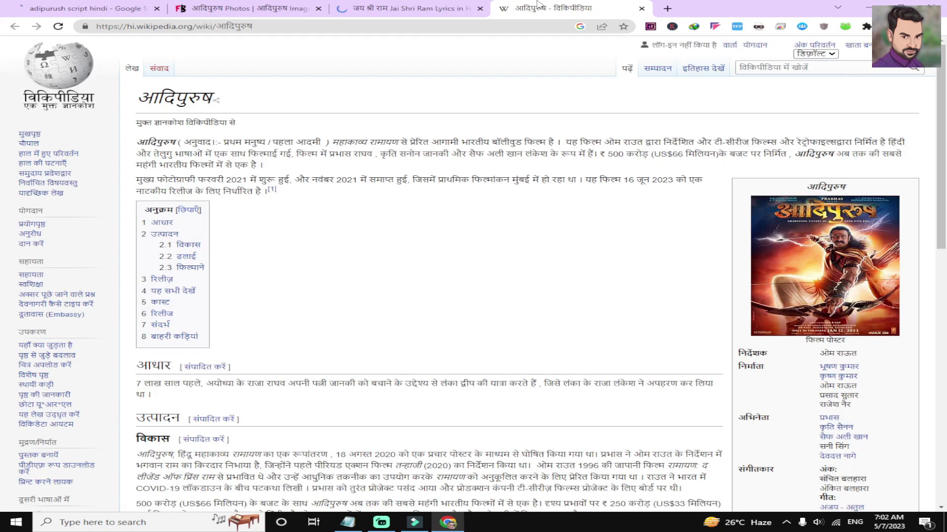
{"action": "scroll", "coordinate": [251, 319], "scroll_direction": "down", "scroll_amount": 5}
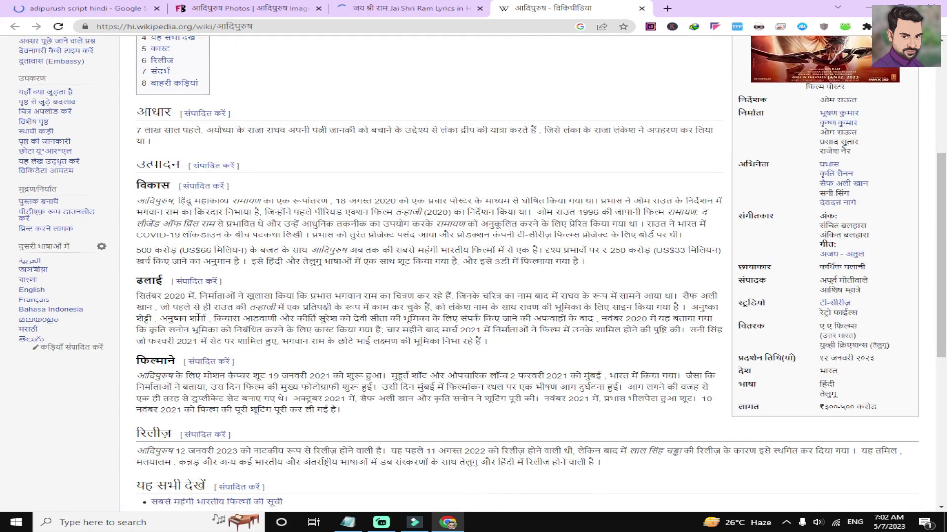
{"action": "scroll", "coordinate": [177, 317], "scroll_direction": "up", "scroll_amount": 5}
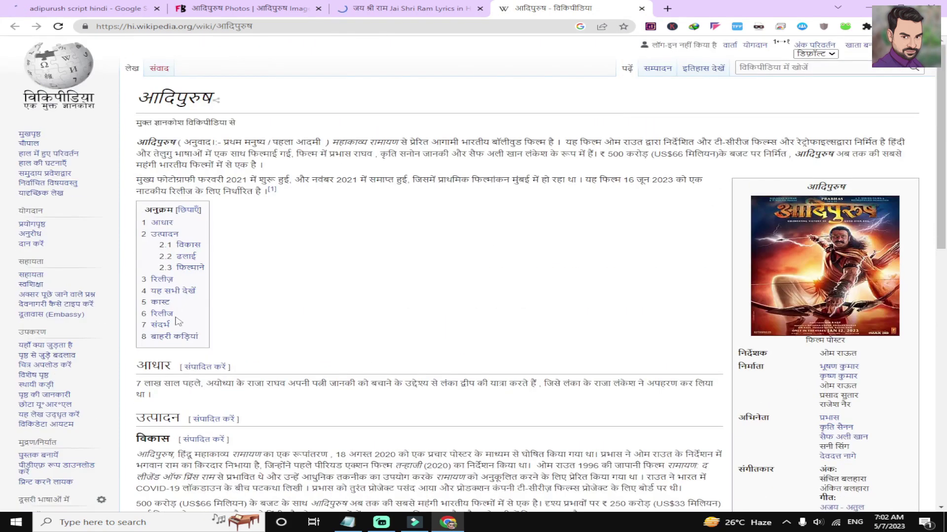
{"action": "scroll", "coordinate": [176, 322], "scroll_direction": "down", "scroll_amount": 12}
{"action": "scroll", "coordinate": [175, 318], "scroll_direction": "up", "scroll_amount": 5}
{"action": "scroll", "coordinate": [175, 321], "scroll_direction": "up", "scroll_amount": 3}
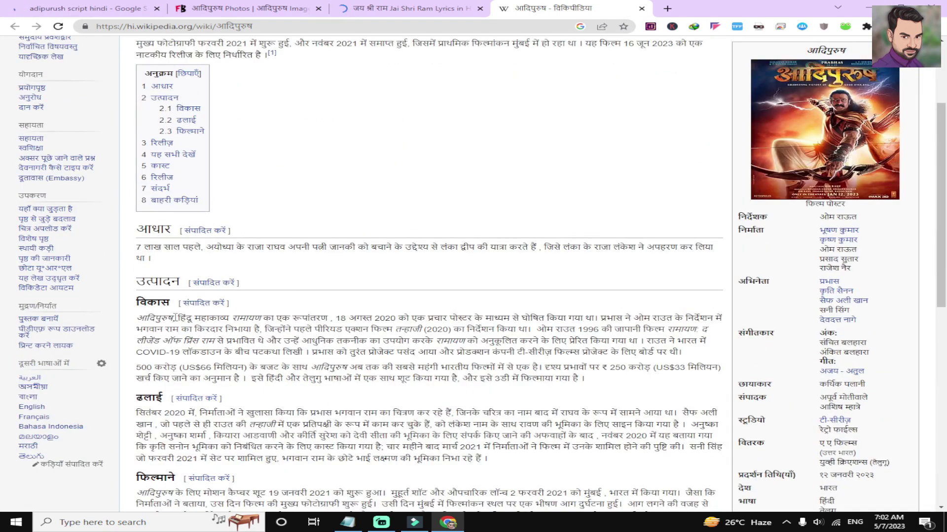
{"action": "scroll", "coordinate": [173, 318], "scroll_direction": "down", "scroll_amount": 8}
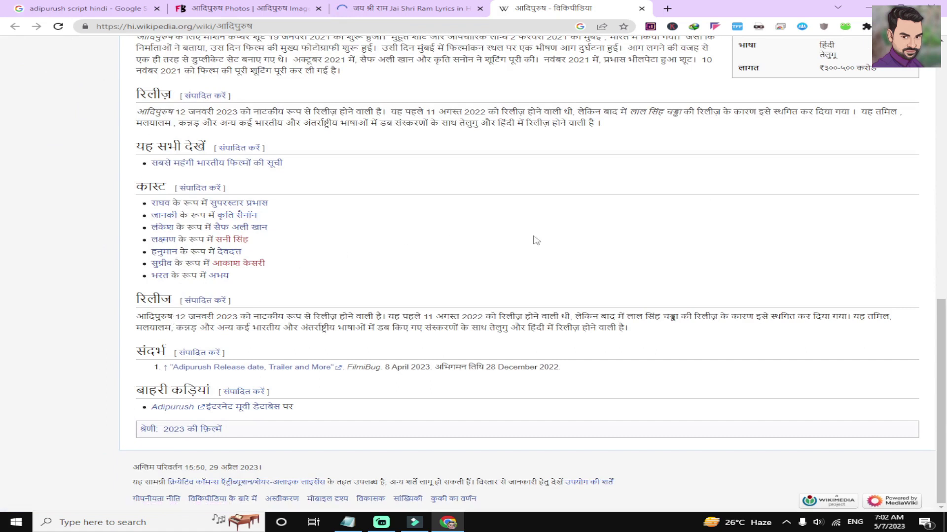
- Review the production, casting and infobox details in the Wikipedia article and go back to the HINDITRACKS lyrics page
{"action": "scroll", "coordinate": [535, 240], "scroll_direction": "up", "scroll_amount": 11}
{"action": "scroll", "coordinate": [535, 240], "scroll_direction": "down", "scroll_amount": 5}
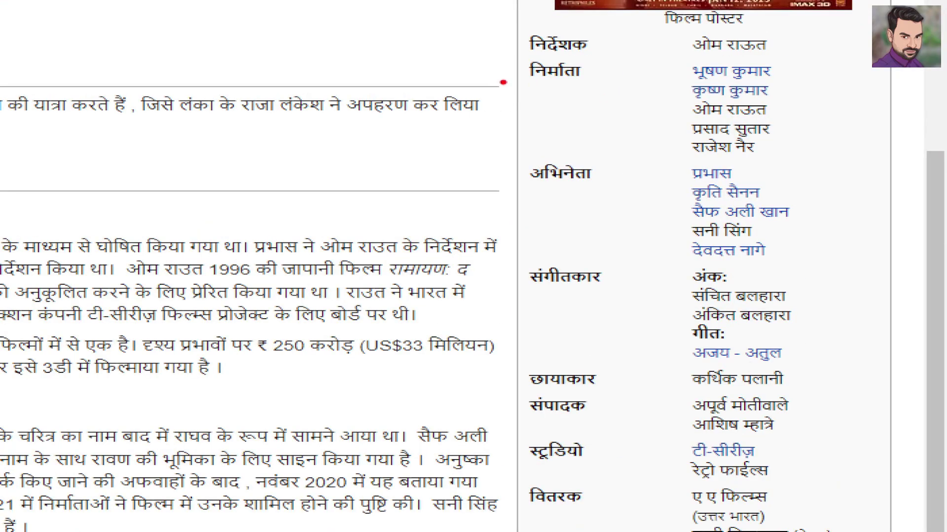
{"action": "left_click_drag", "start_coordinate": [503, 82], "coordinate": [944, 170]}
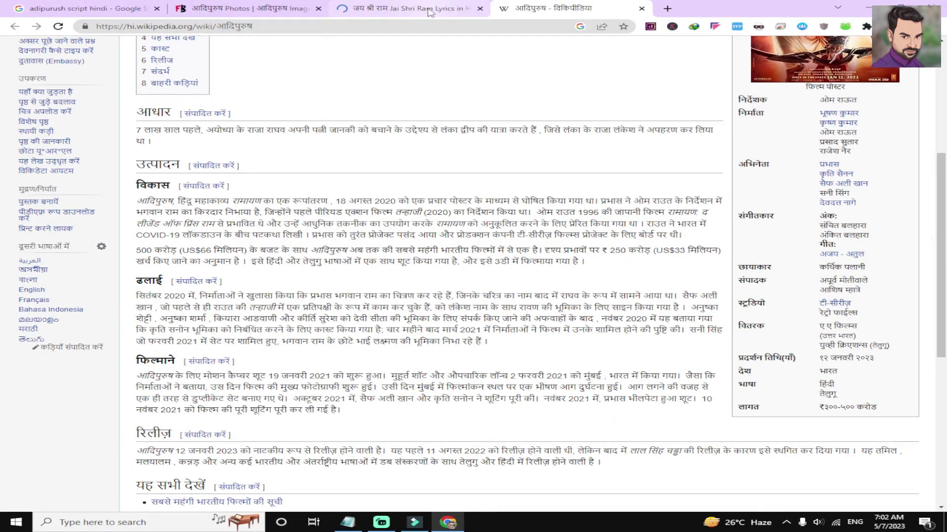
{"action": "left_click", "coordinate": [409, 8]}
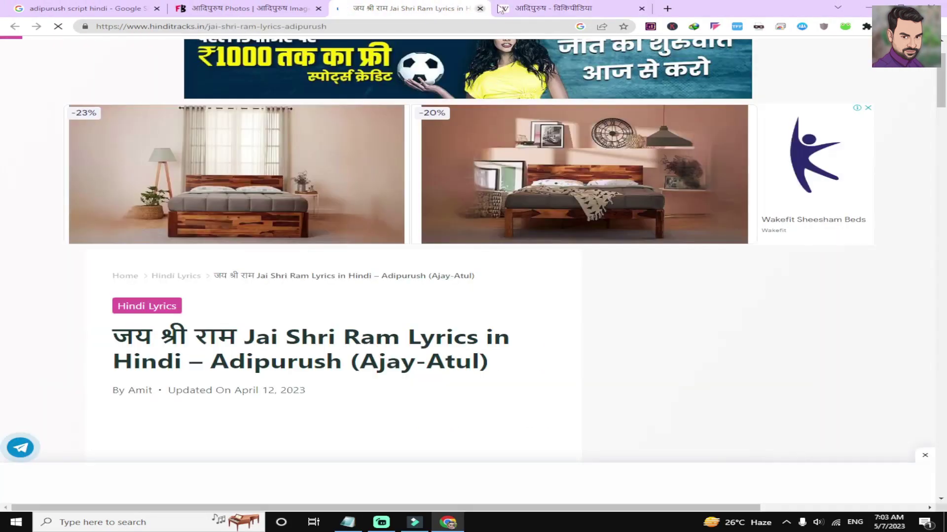
- Open the YouTube home page in a new browser tab
{"action": "left_click", "coordinate": [667, 8]}
{"action": "type", "text": "y"}
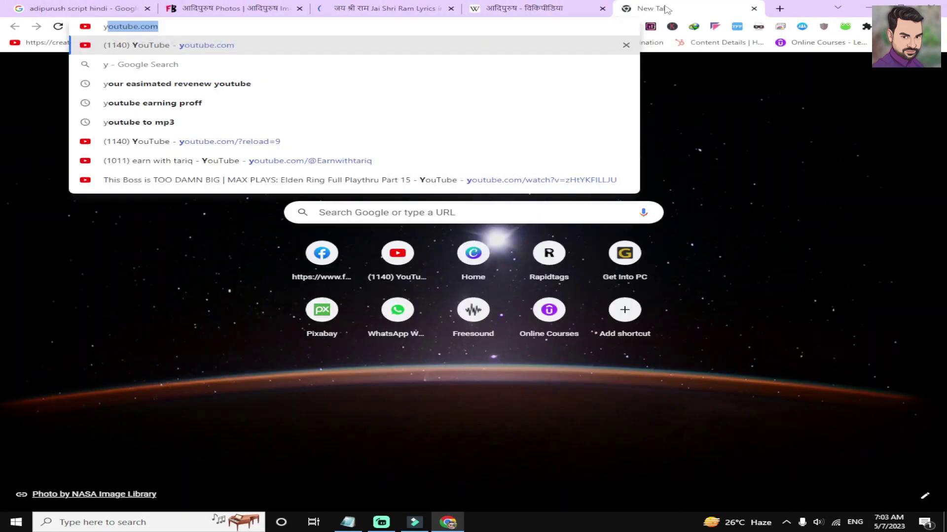
{"action": "key", "text": "Return"}
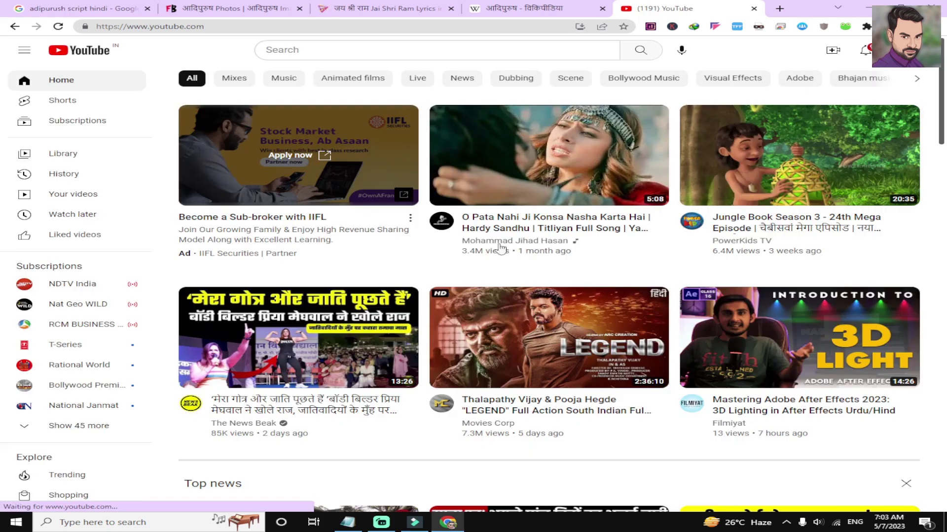
- Search YouTube for "the bollywood silver screen" using the matching suggestion
{"action": "scroll", "coordinate": [563, 270], "scroll_direction": "down", "scroll_amount": 3}
{"action": "scroll", "coordinate": [564, 270], "scroll_direction": "up", "scroll_amount": 3}
{"action": "left_click", "coordinate": [406, 53]}
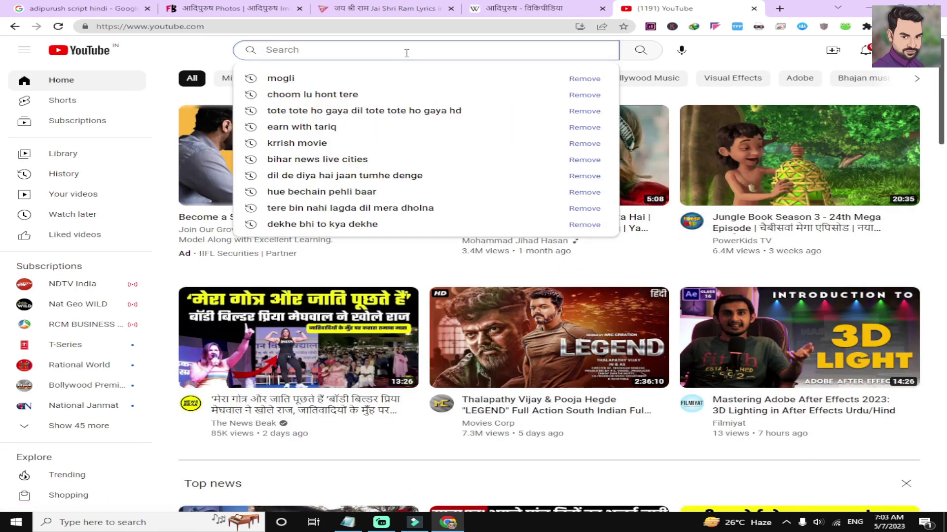
{"action": "type", "text": "the bolly"}
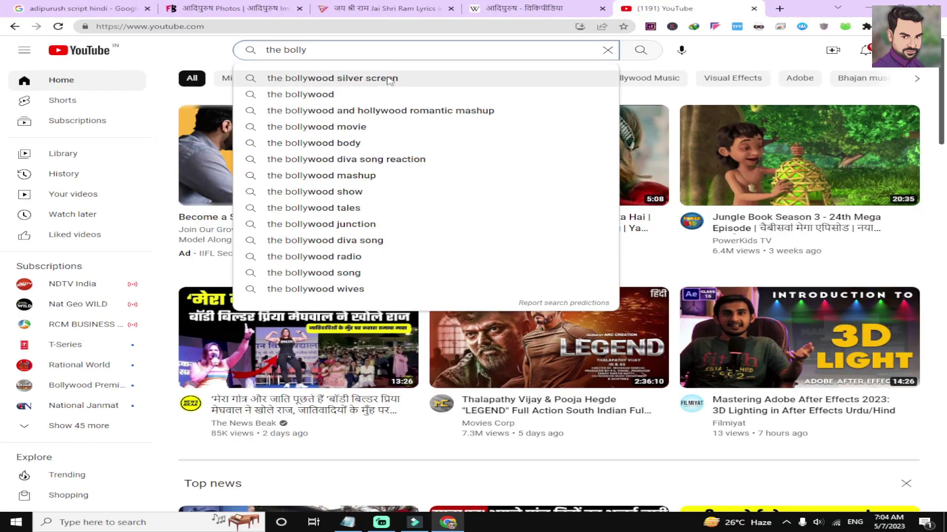
{"action": "left_click", "coordinate": [428, 128]}
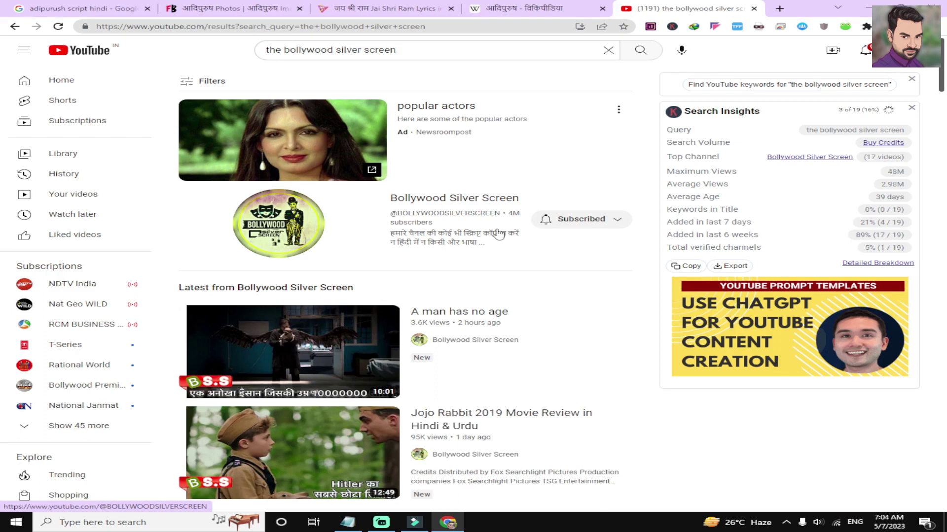
- Look through the search results and open the Bollywood Silver Screen channel page
{"action": "scroll", "coordinate": [499, 234], "scroll_direction": "down", "scroll_amount": 5}
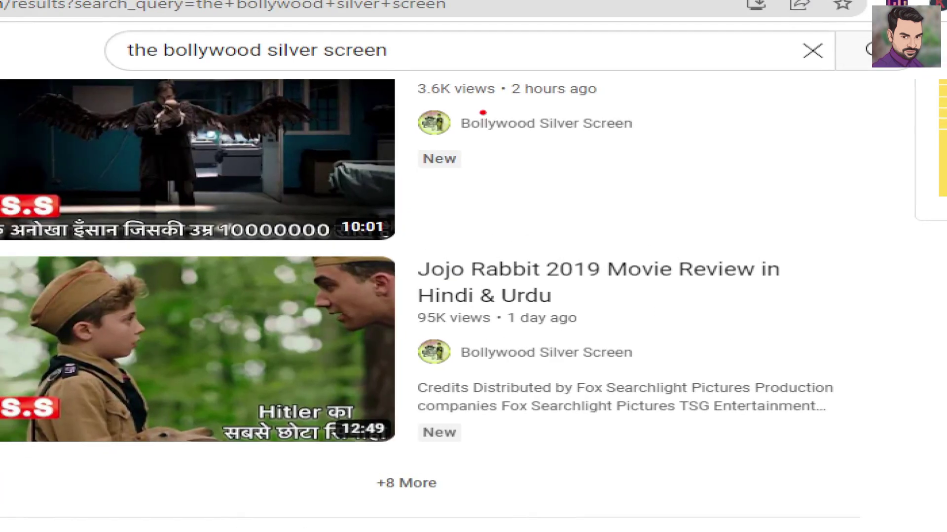
{"action": "left_click_drag", "start_coordinate": [483, 112], "coordinate": [944, 95]}
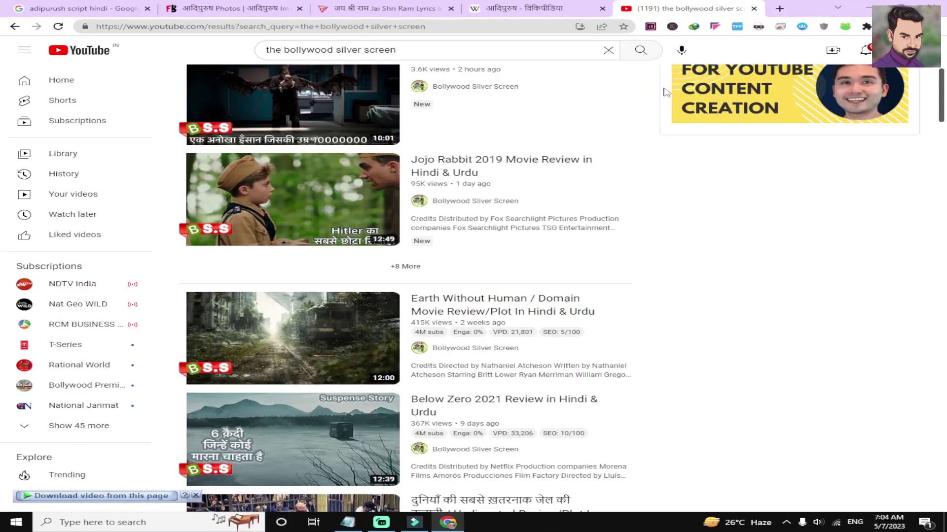
{"action": "mouse_move", "coordinate": [153, 368]}
{"action": "scroll", "coordinate": [539, 253], "scroll_direction": "up", "scroll_amount": 4}
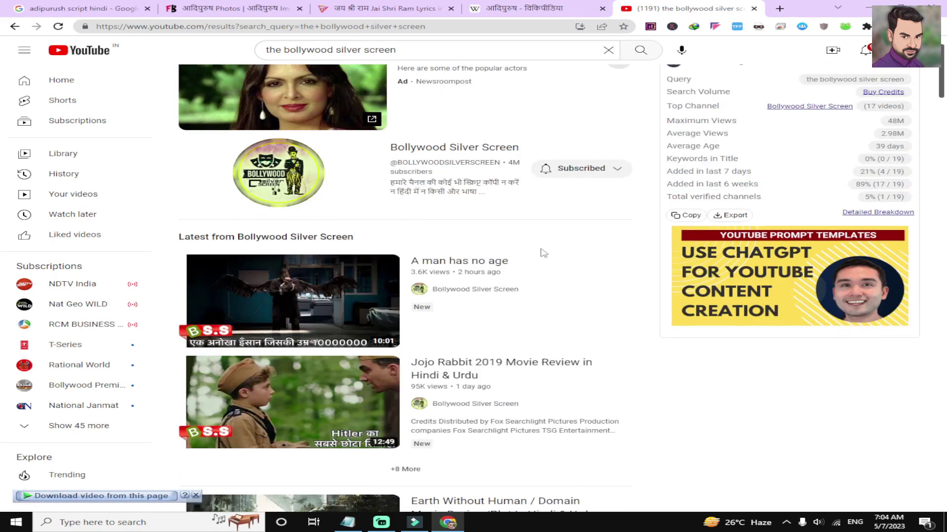
{"action": "left_click", "coordinate": [415, 153]}
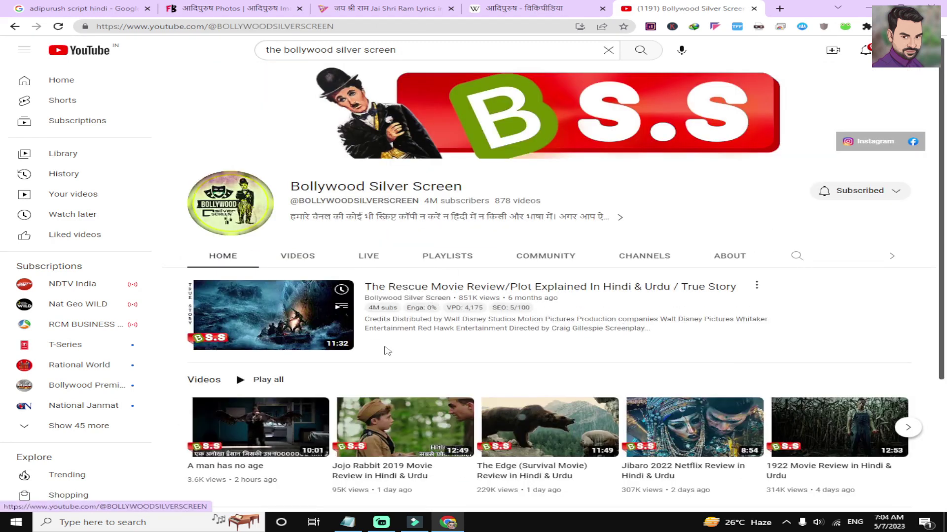
- Examine the channel's home page, including the linked Hollywood Silver Screen channel, and show the list of all its videos
{"action": "scroll", "coordinate": [388, 351], "scroll_direction": "down", "scroll_amount": 3}
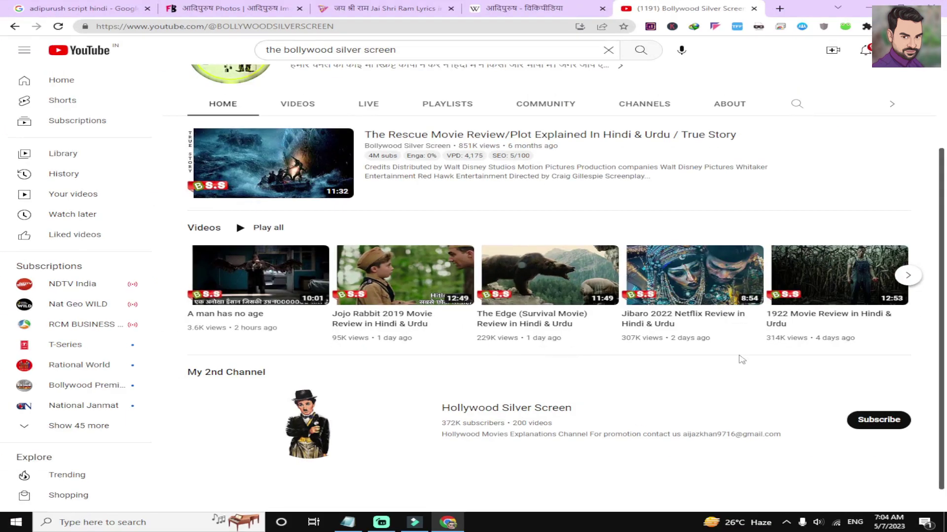
{"action": "scroll", "coordinate": [553, 454], "scroll_direction": "down", "scroll_amount": 1}
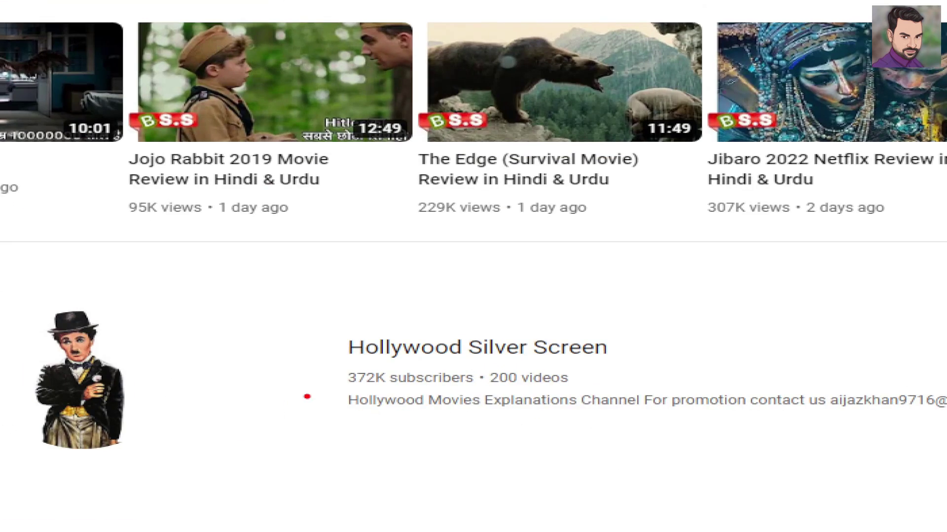
{"action": "left_click_drag", "start_coordinate": [307, 397], "coordinate": [944, 364]}
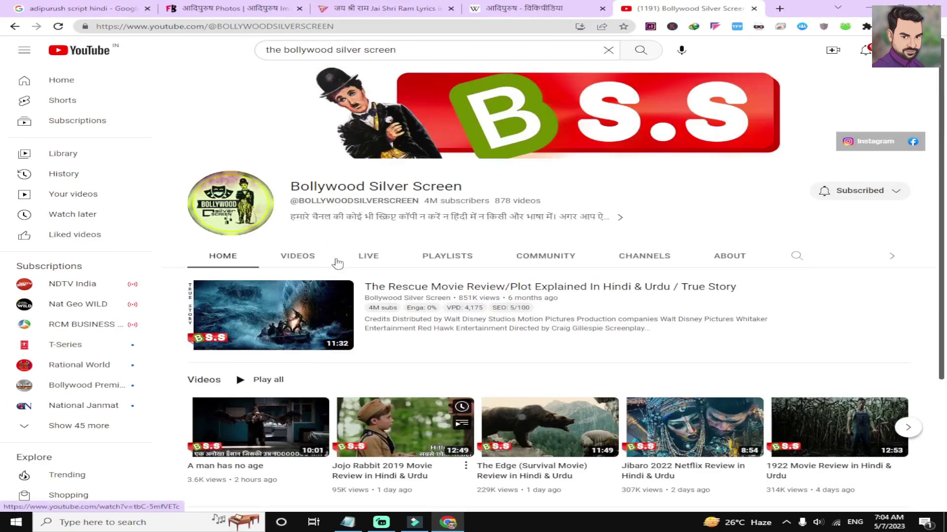
{"action": "left_click", "coordinate": [311, 264]}
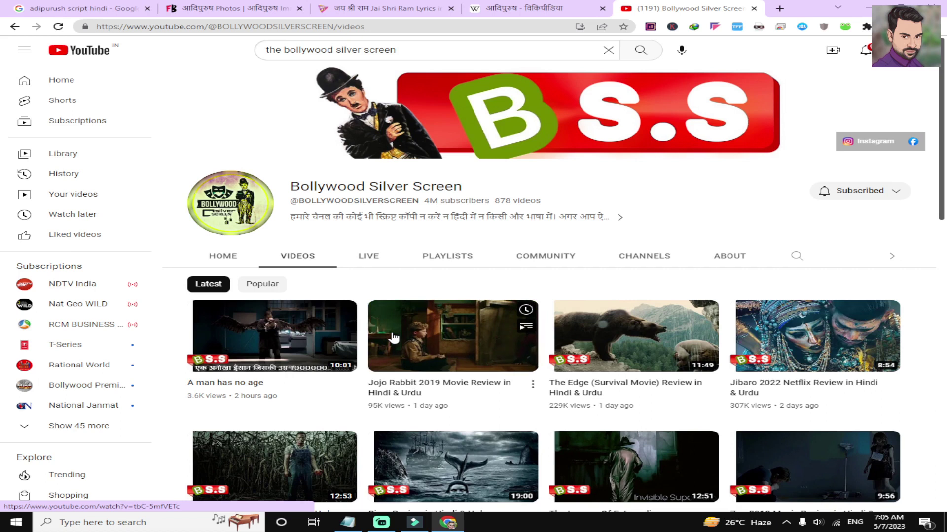
- Play the muted The Edge (Survival Movie) review past its ads as an example and return to the channel's video list
{"action": "mouse_move", "coordinate": [651, 377]}
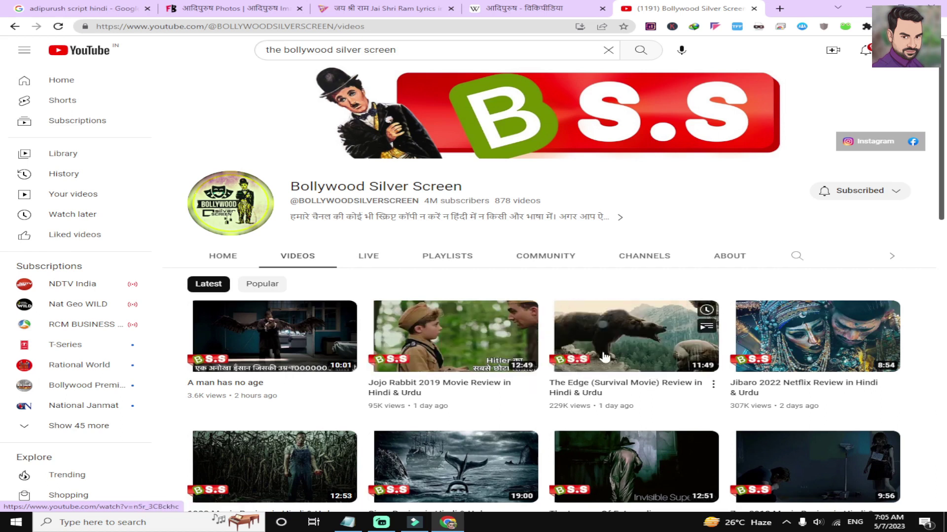
{"action": "left_click", "coordinate": [613, 340]}
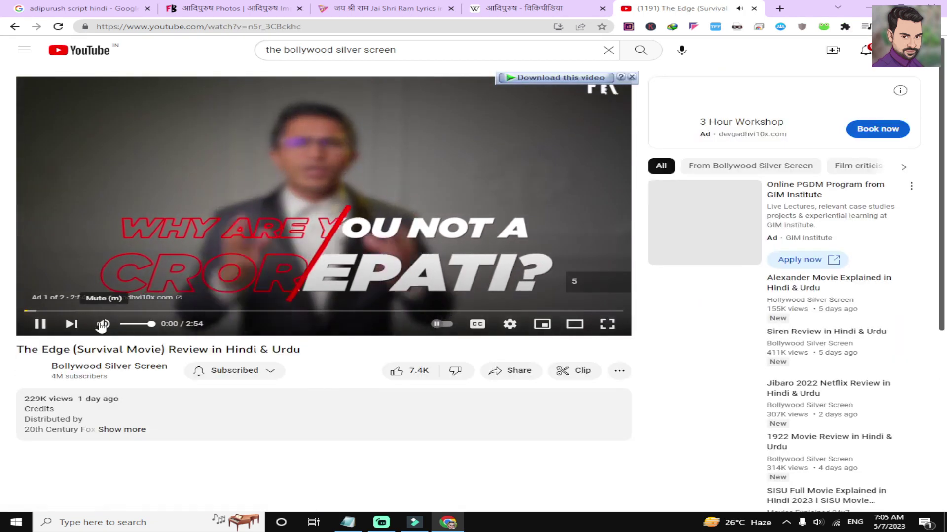
{"action": "left_click", "coordinate": [102, 326]}
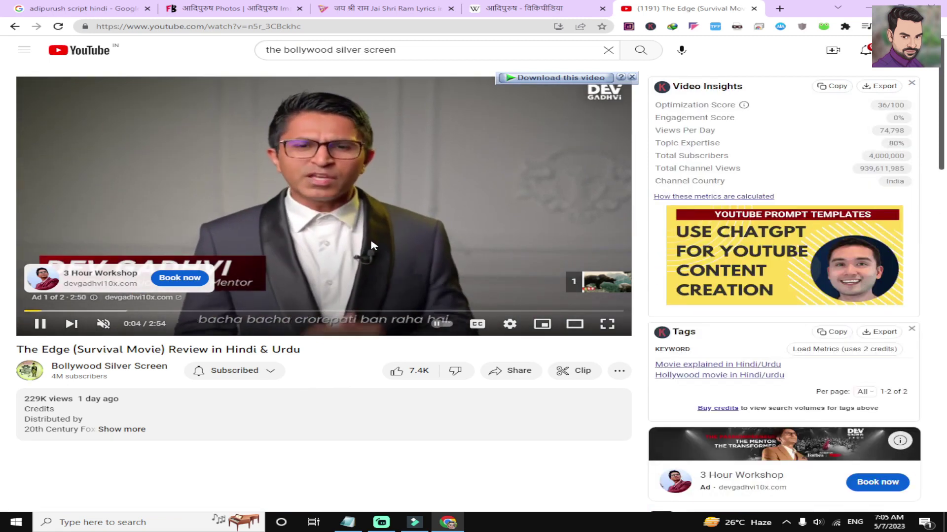
{"action": "left_click", "coordinate": [599, 281]}
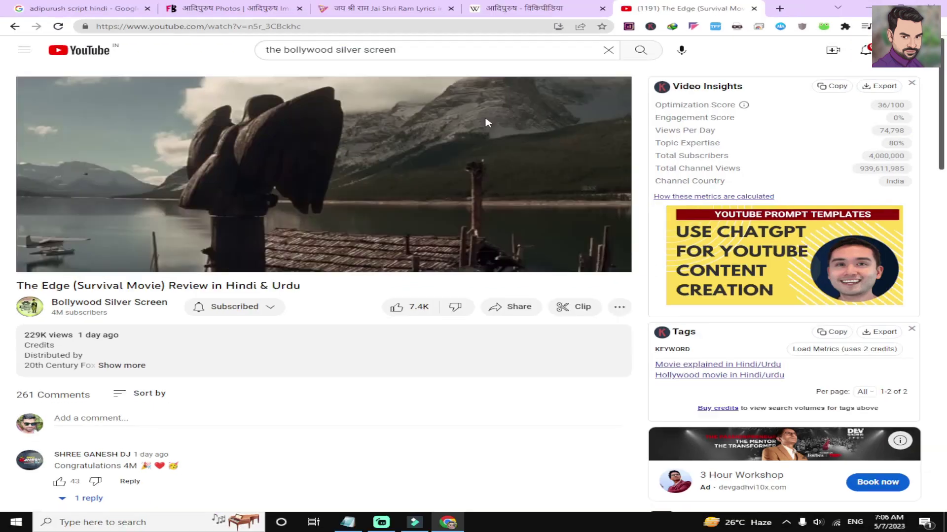
{"action": "left_click", "coordinate": [14, 26]}
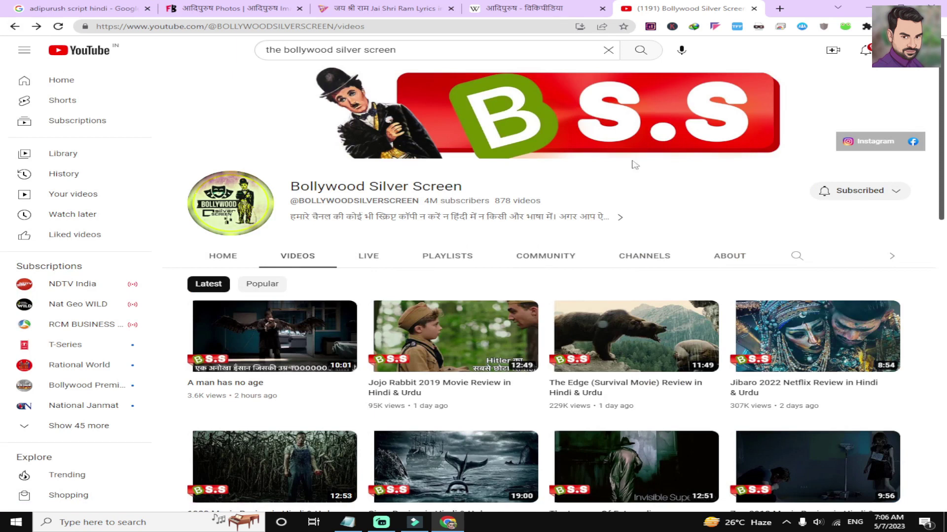
{"action": "mouse_move", "coordinate": [504, 306]}
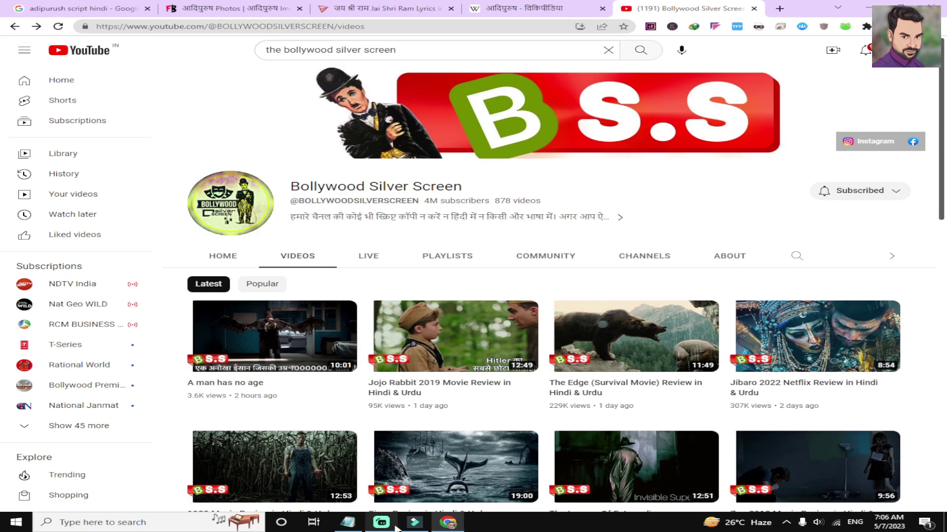
- Switch to the Hindi script in Notepad and select all of its text
{"action": "left_click", "coordinate": [420, 530]}
{"action": "left_click", "coordinate": [347, 523]}
{"action": "key", "text": "ctrl+a"}
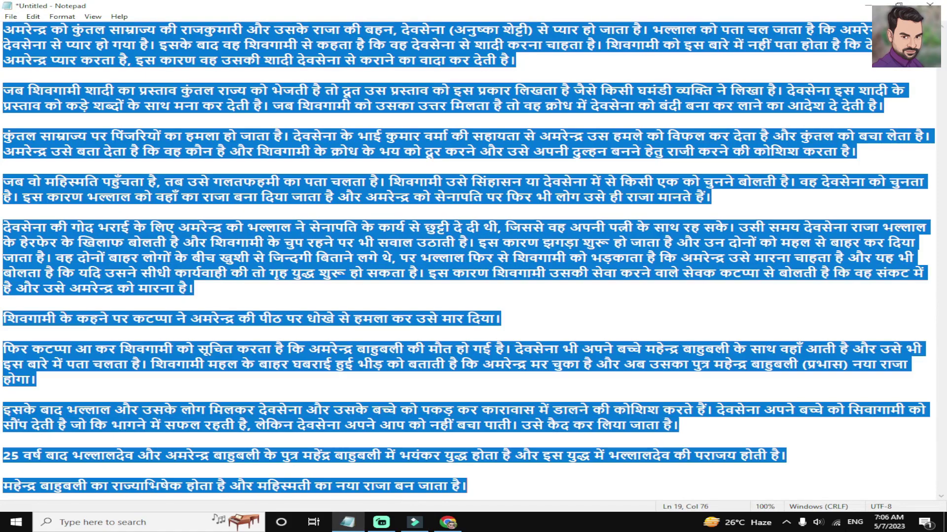
- View the Streamlabs Desktop recording window and the list of installed programs, including the Adobe Audition 2023 and Audacity audio editors
{"action": "left_click", "coordinate": [390, 523]}
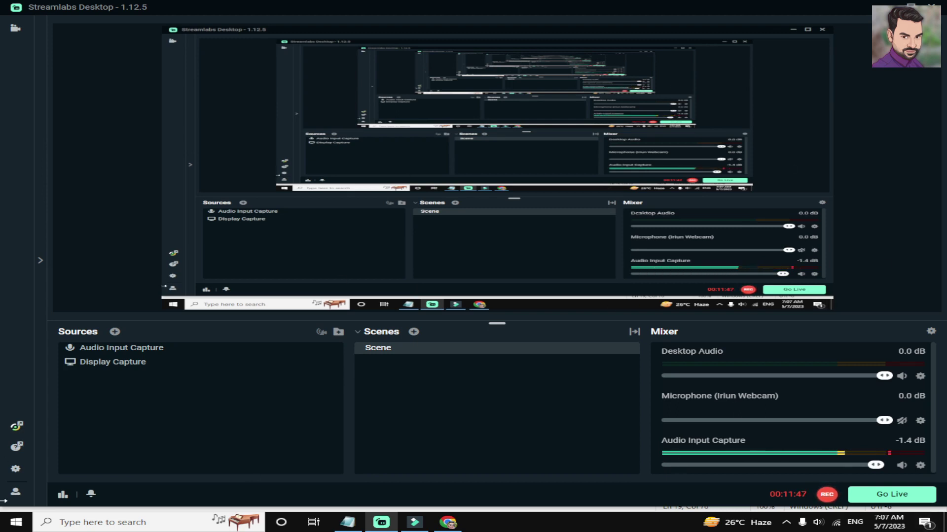
{"action": "left_click", "coordinate": [16, 522]}
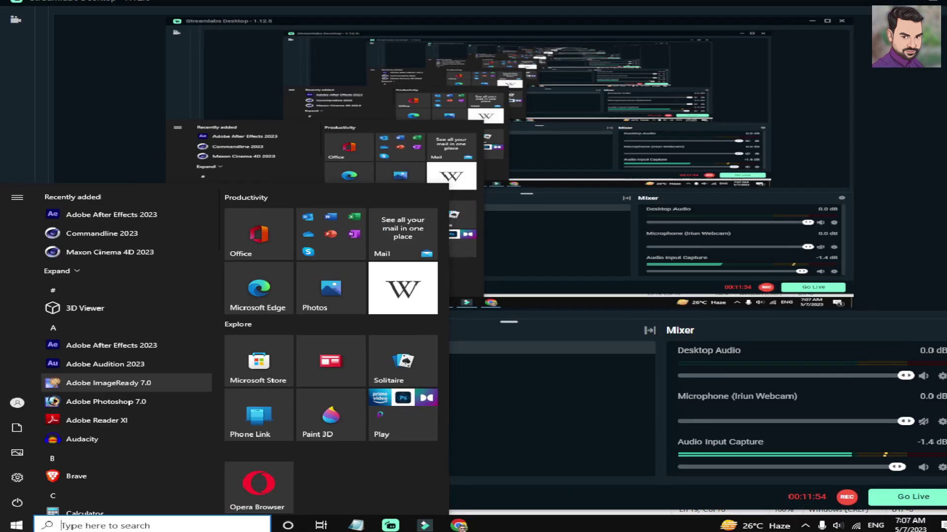
{"action": "left_click", "coordinate": [532, 483]}
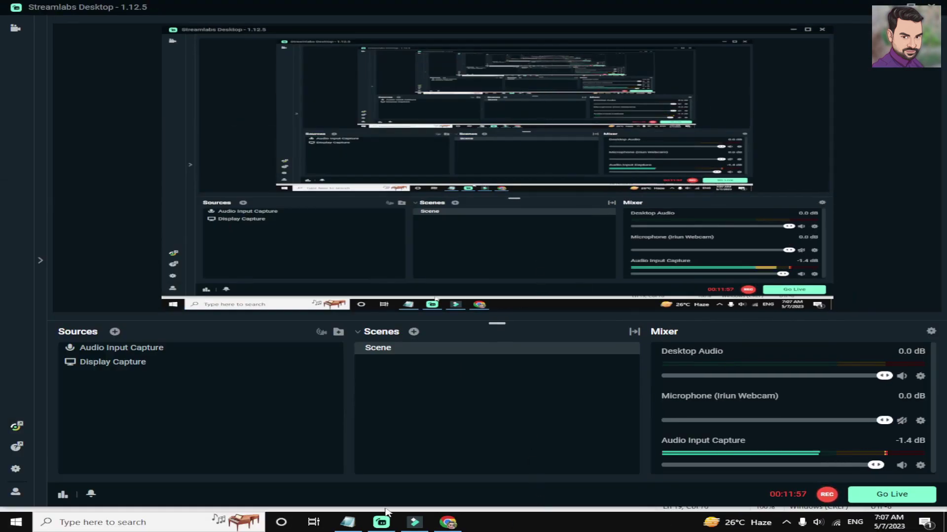
- Switch to Filmora9 and point out the hii voice-over and the example clip above it with temporary red marks
{"action": "left_click", "coordinate": [414, 522]}
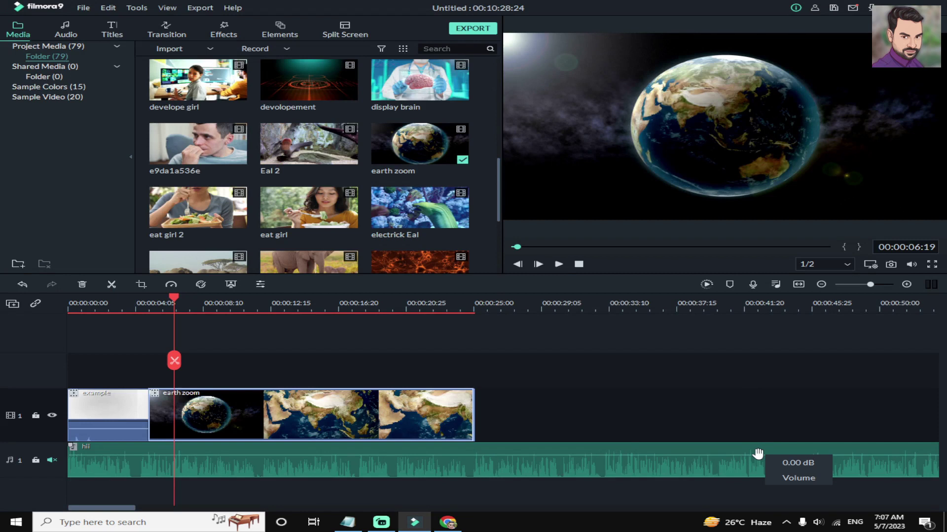
{"action": "left_click", "coordinate": [87, 473]}
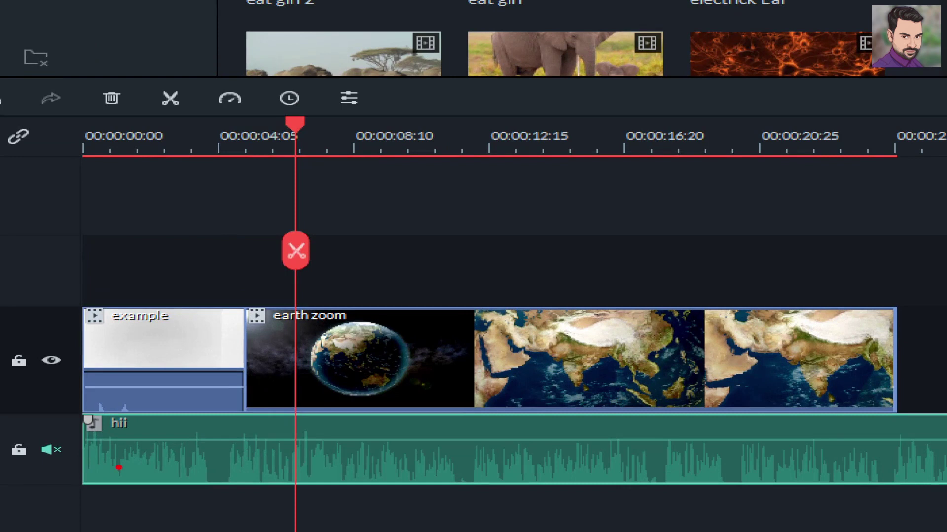
{"action": "mouse_move", "coordinate": [85, 469]}
{"action": "left_mouse_down"}
{"action": "mouse_move", "coordinate": [220, 470]}
{"action": "mouse_move", "coordinate": [314, 452]}
{"action": "left_mouse_up"}
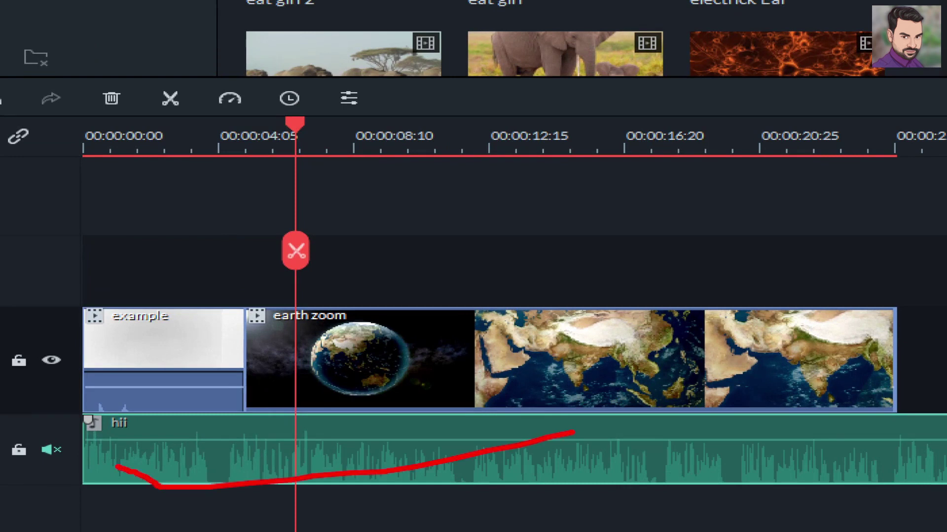
{"action": "left_click_drag", "start_coordinate": [248, 410], "coordinate": [243, 431]}
{"action": "left_click_drag", "start_coordinate": [67, 295], "coordinate": [177, 299]}
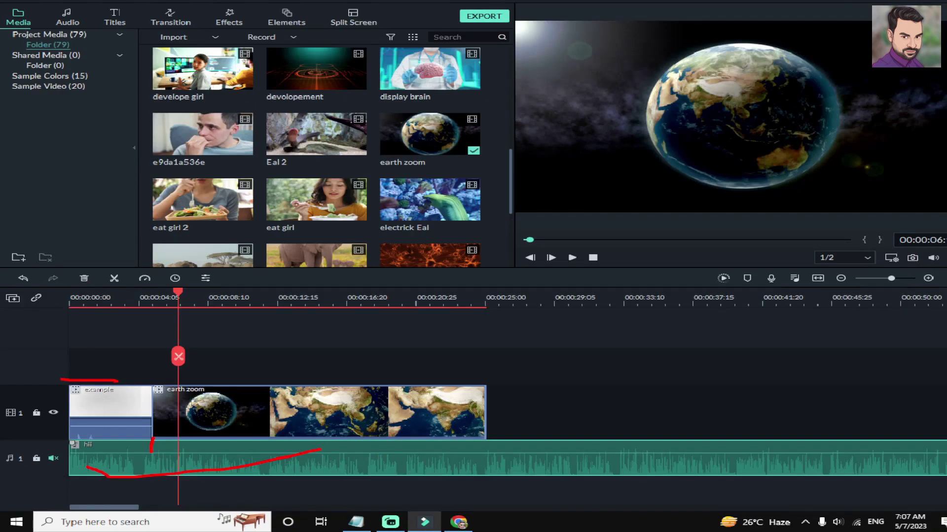
{"action": "key", "text": "Escape"}
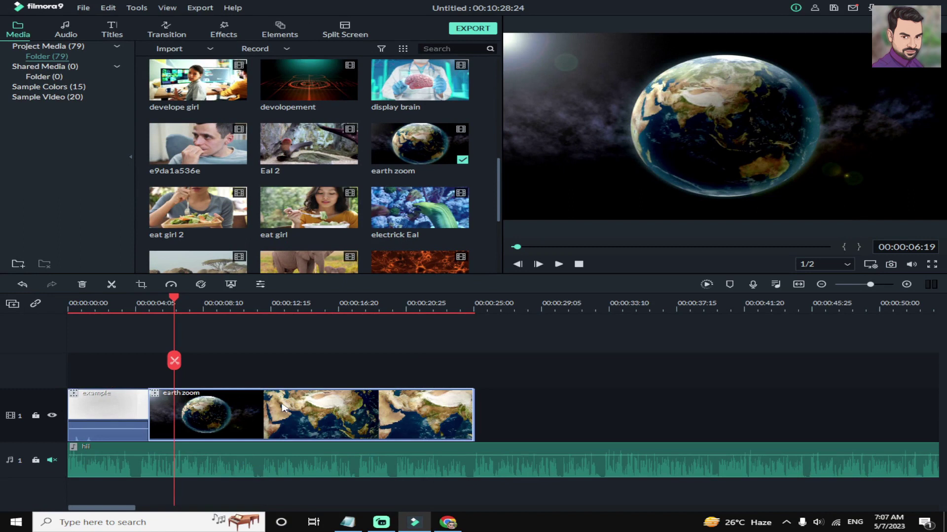
- Place the playhead at 00:00:25:05, just past the end of the earth zoom clip
{"action": "left_click", "coordinate": [475, 303]}
{"action": "left_click", "coordinate": [485, 364]}
{"action": "left_click_drag", "start_coordinate": [480, 363], "coordinate": [478, 361]}
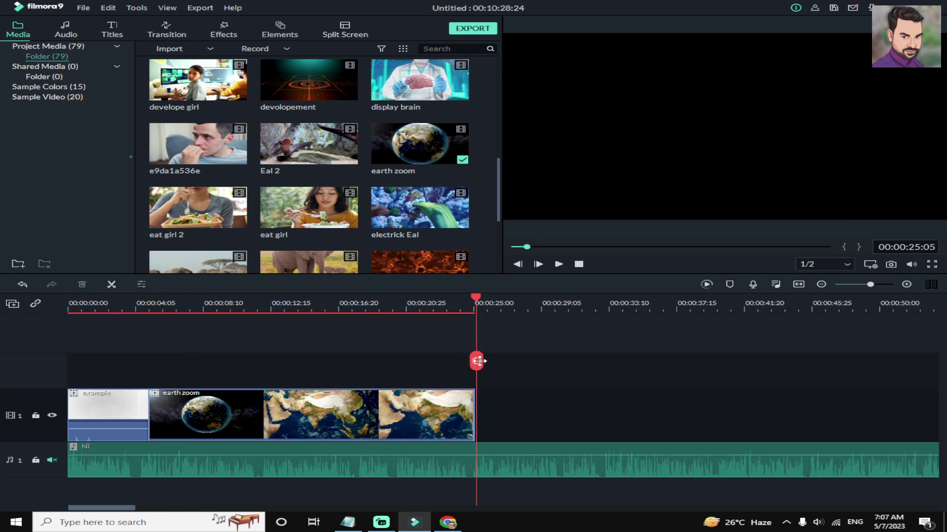
- Show the earth zoom clip's context options and point out Speed and Duration with a temporary red mark
{"action": "left_click", "coordinate": [411, 423]}
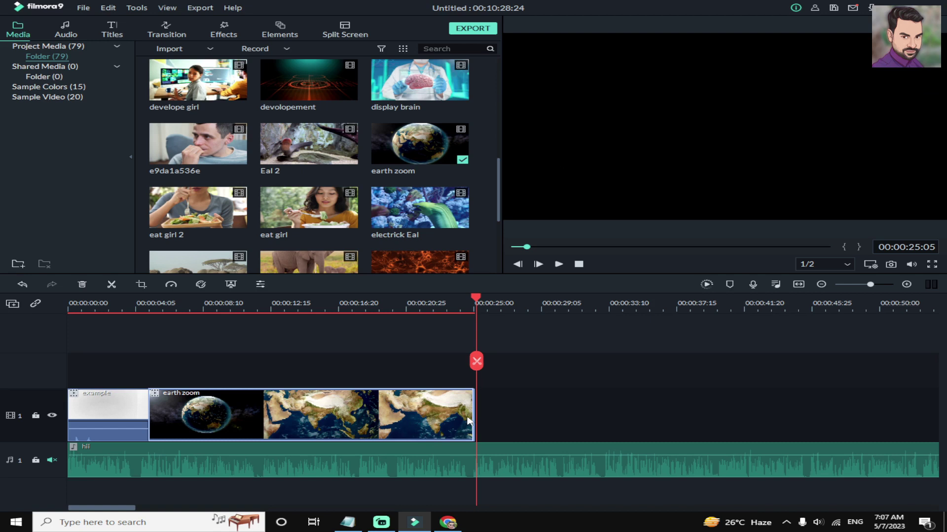
{"action": "right_click", "coordinate": [409, 420]}
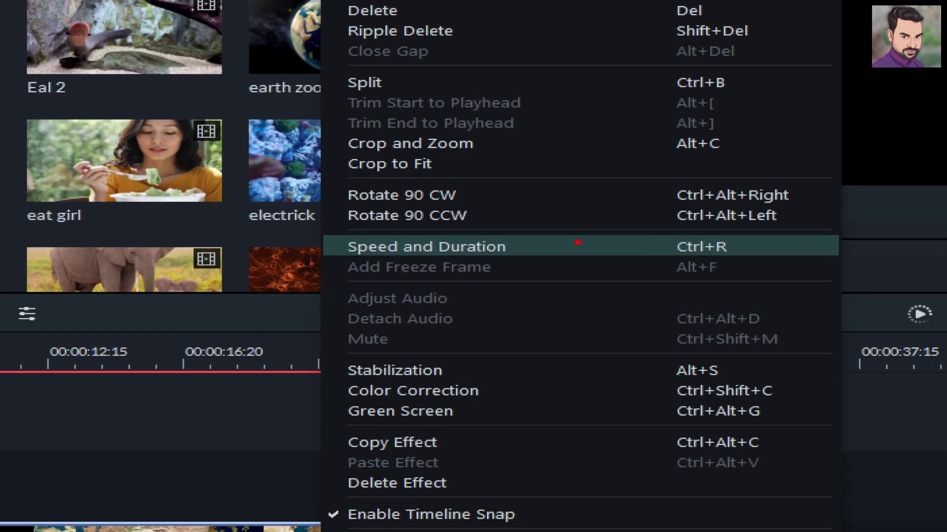
{"action": "left_click_drag", "start_coordinate": [540, 257], "coordinate": [663, 225]}
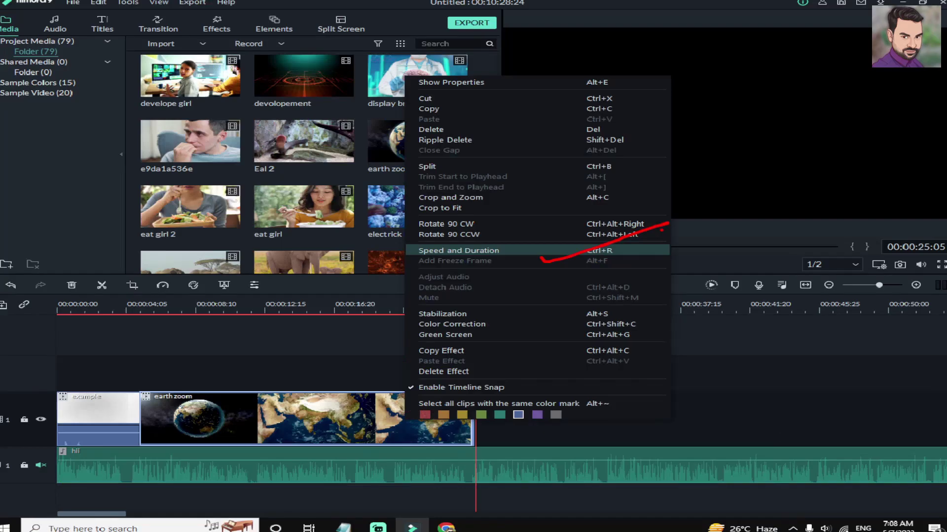
{"action": "key", "text": "Escape"}
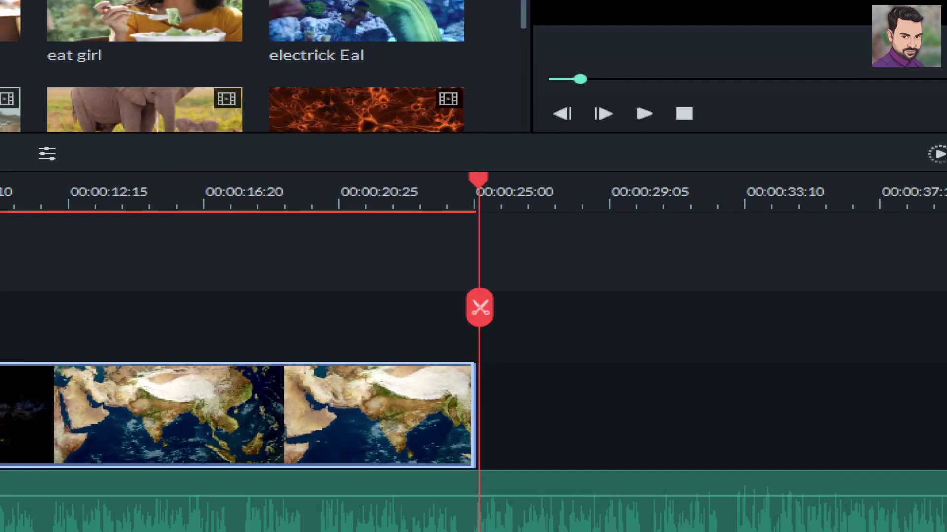
- Shorten the earth zoom clip by retiming its end to a fast speed of 1.30x
{"action": "mouse_move", "coordinate": [473, 415]}
{"action": "left_mouse_down"}
{"action": "mouse_move", "coordinate": [473, 441]}
{"action": "mouse_move", "coordinate": [376, 423]}
{"action": "mouse_move", "coordinate": [444, 451]}
{"action": "mouse_move", "coordinate": [553, 348]}
{"action": "mouse_move", "coordinate": [487, 413]}
{"action": "left_mouse_up"}
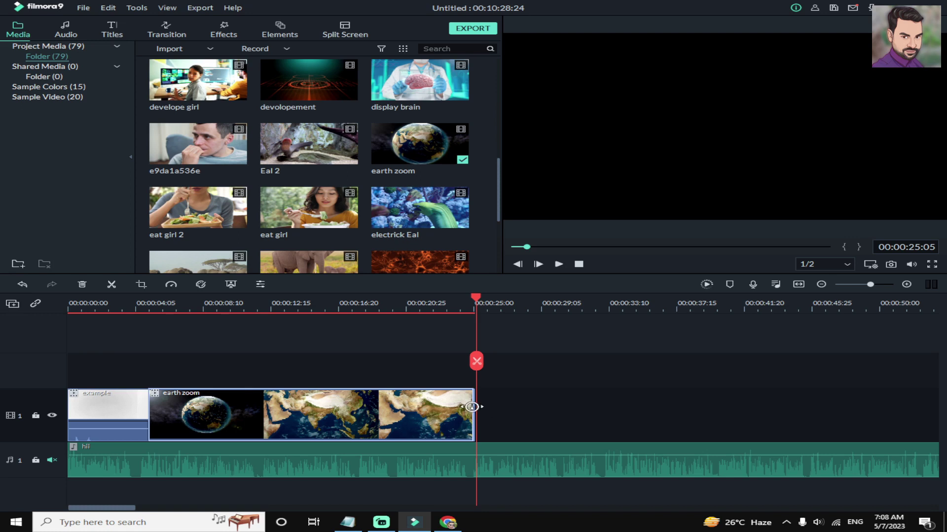
{"action": "left_click_drag", "start_coordinate": [472, 408], "coordinate": [822, 414]}
{"action": "left_click_drag", "start_coordinate": [678, 421], "coordinate": [398, 427]}
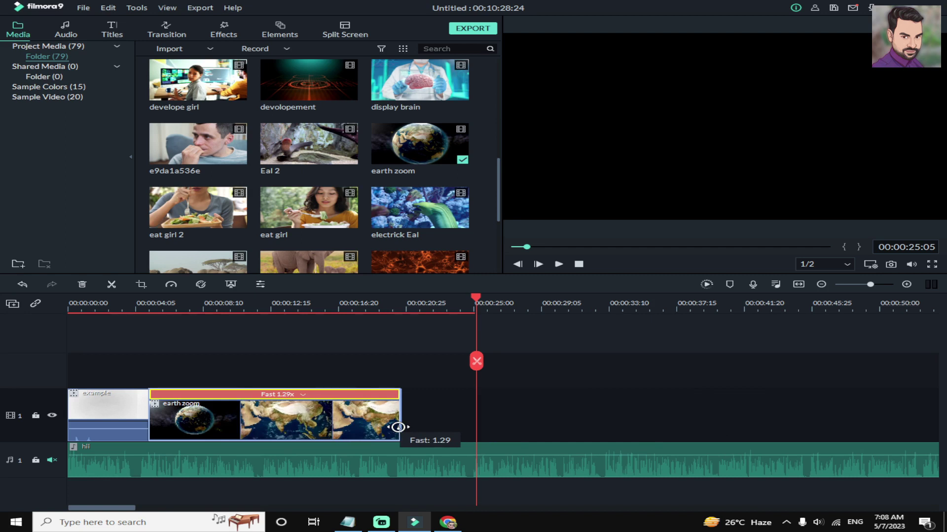
{"action": "left_click_drag", "start_coordinate": [398, 427], "coordinate": [396, 426]}
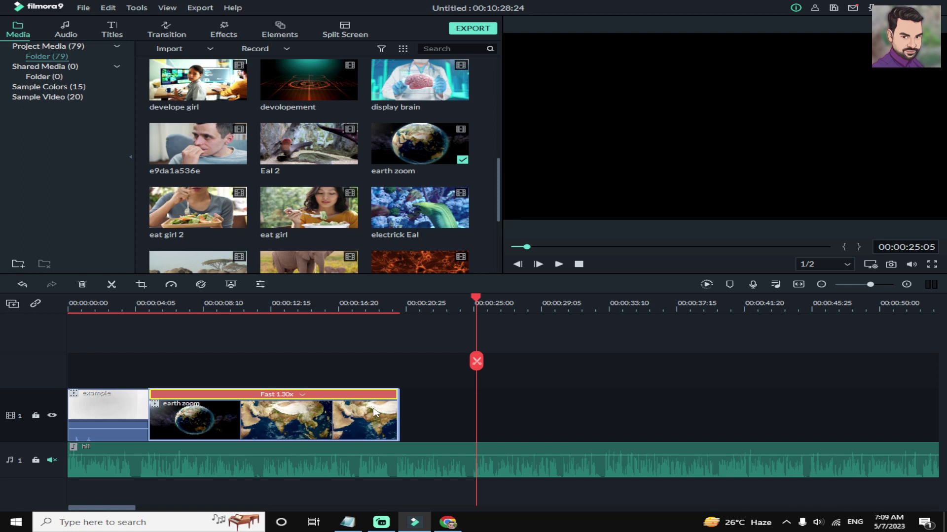
- Split the hii voice-over at 00:00:20:18, just past the earth zoom clip, and delete the remainder
{"action": "left_click_drag", "start_coordinate": [477, 361], "coordinate": [403, 366]}
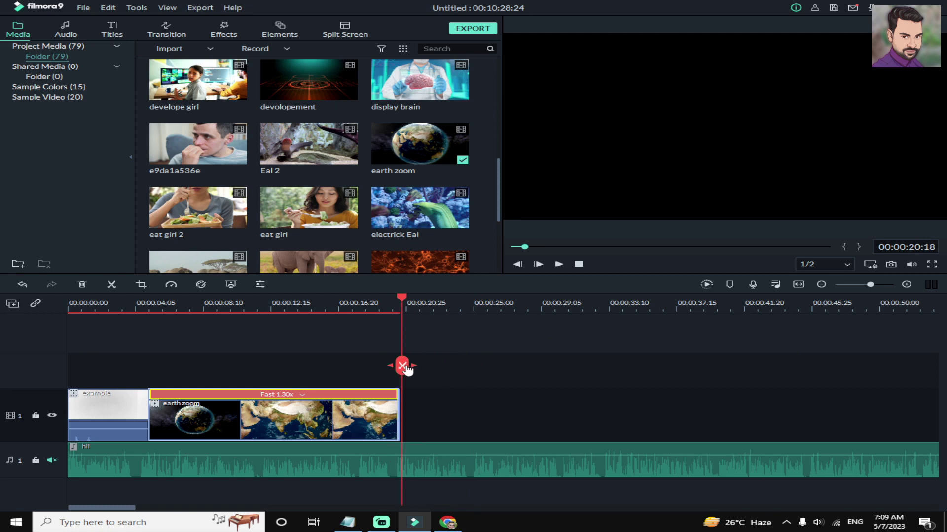
{"action": "left_click", "coordinate": [403, 366]}
{"action": "left_click", "coordinate": [442, 477]}
{"action": "key", "text": "Delete"}
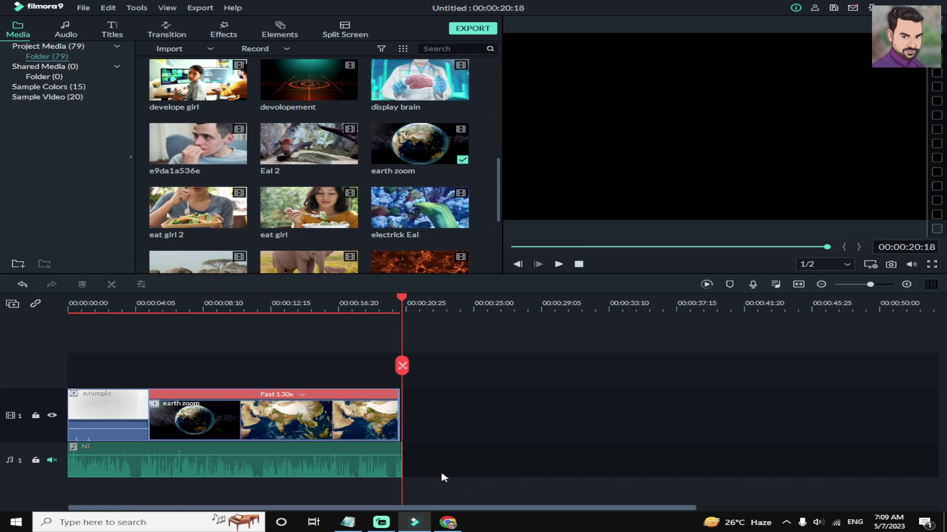
- Retime the example clip to a fast speed of 1.06x by shortening its end
{"action": "left_click", "coordinate": [321, 307]}
{"action": "left_click", "coordinate": [166, 422]}
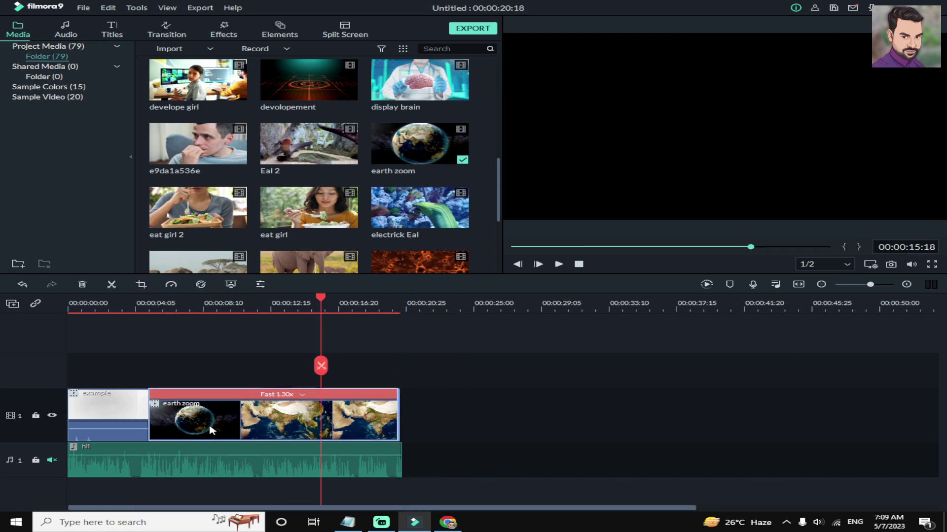
{"action": "left_click", "coordinate": [106, 413]}
{"action": "left_click", "coordinate": [98, 301]}
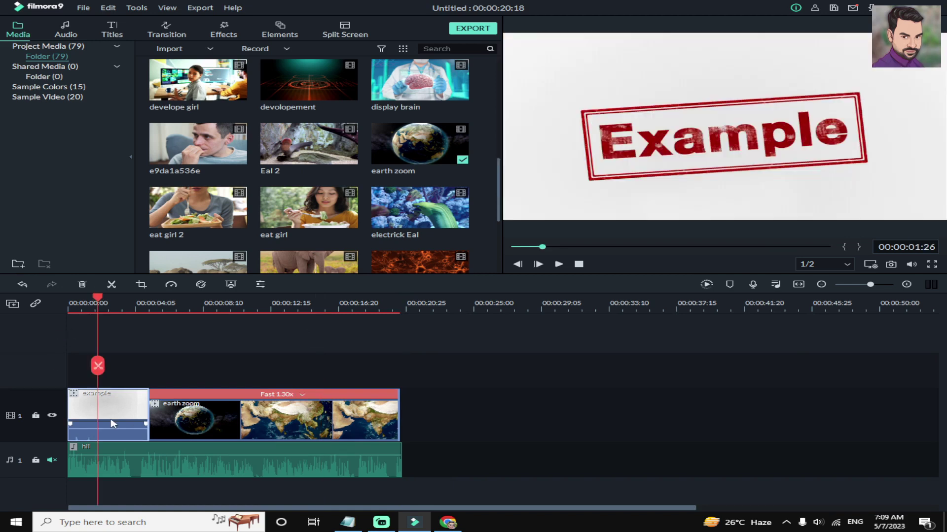
{"action": "mouse_move", "coordinate": [132, 420]}
{"action": "left_click_drag", "start_coordinate": [148, 417], "coordinate": [141, 416]}
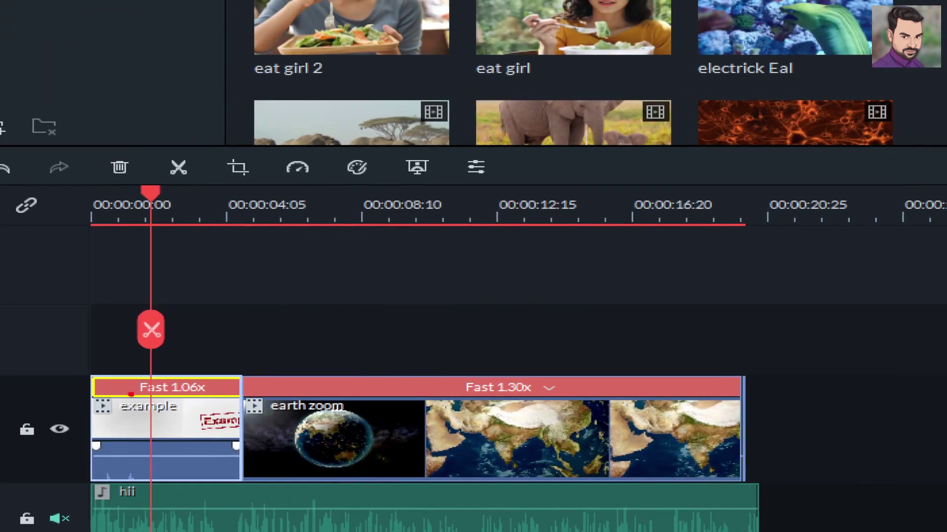
- Point out the speed labels on both clips with temporary red marks and view the earth zoom clip's context options
{"action": "mouse_move", "coordinate": [206, 383]}
{"action": "left_mouse_down"}
{"action": "mouse_move", "coordinate": [260, 382]}
{"action": "mouse_move", "coordinate": [290, 366]}
{"action": "left_mouse_up"}
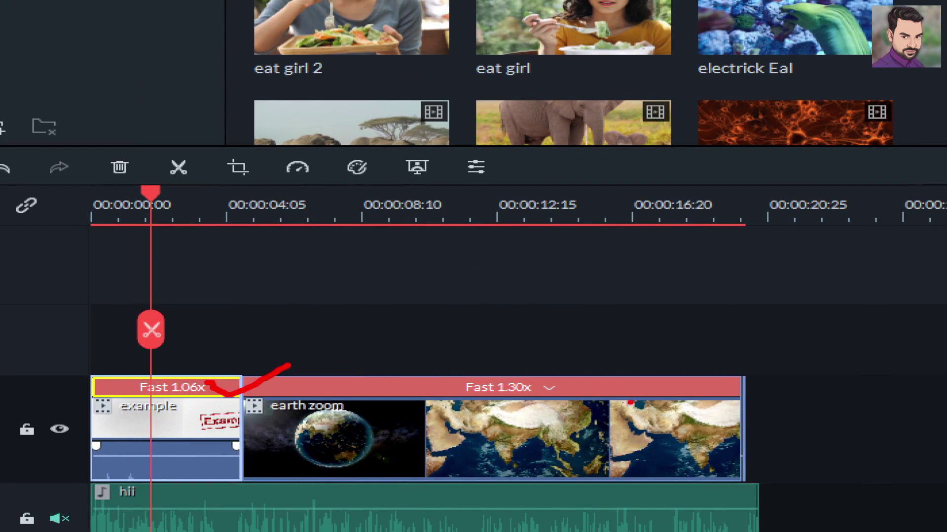
{"action": "left_click_drag", "start_coordinate": [566, 383], "coordinate": [662, 356]}
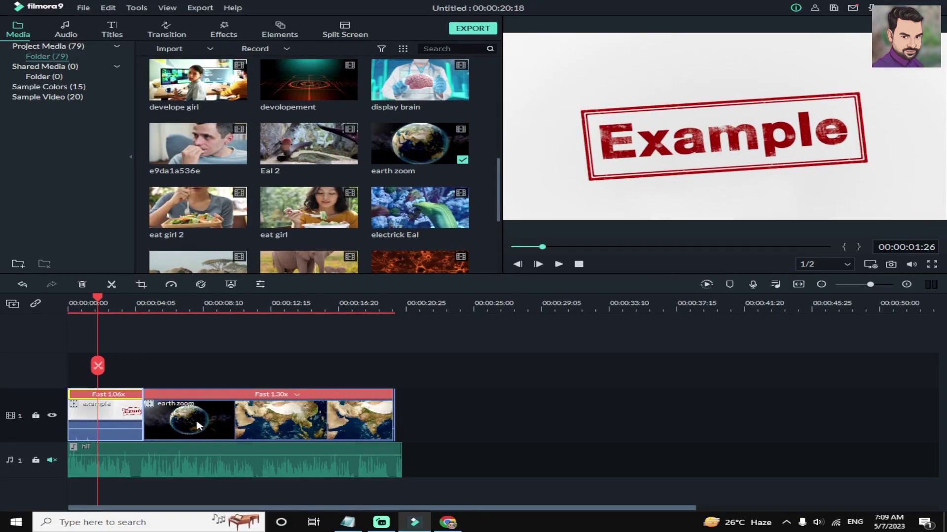
{"action": "right_click", "coordinate": [355, 452]}
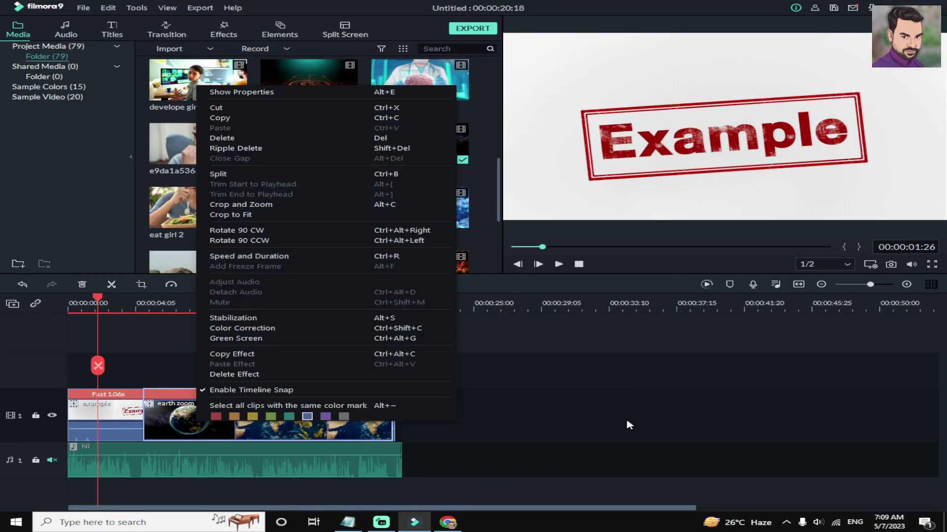
{"action": "left_click", "coordinate": [602, 414]}
- Try stretching the example clip to a slow speed of 0.18x, and shorten it back to 0.98x
{"action": "left_click", "coordinate": [129, 409]}
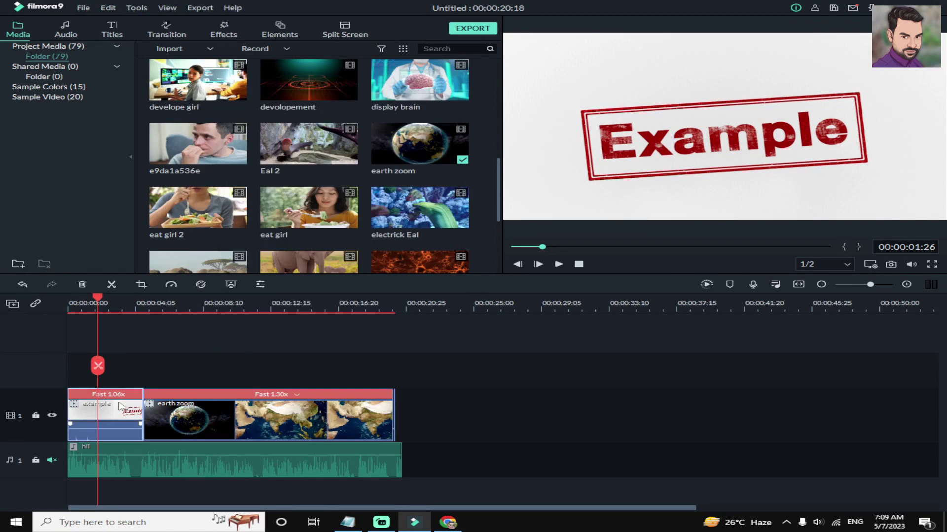
{"action": "left_click_drag", "start_coordinate": [142, 408], "coordinate": [525, 396]}
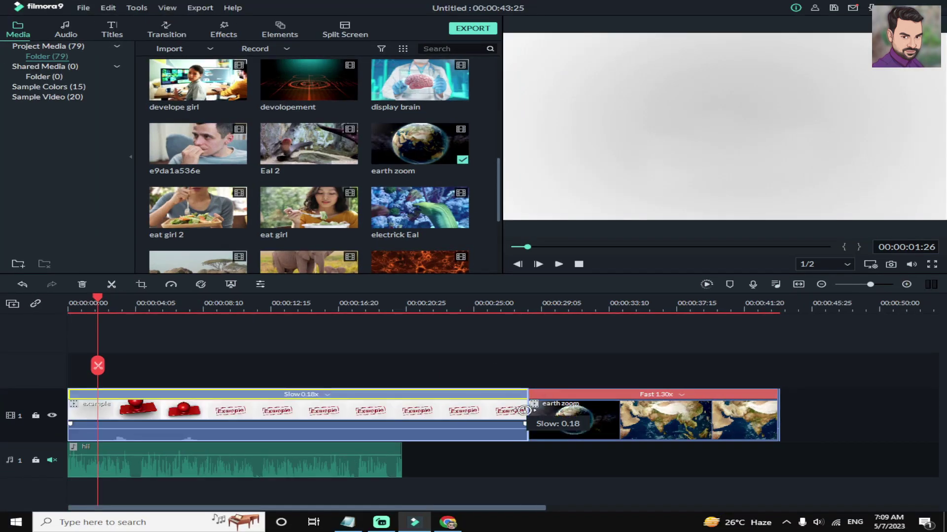
{"action": "left_click_drag", "start_coordinate": [524, 410], "coordinate": [146, 421]}
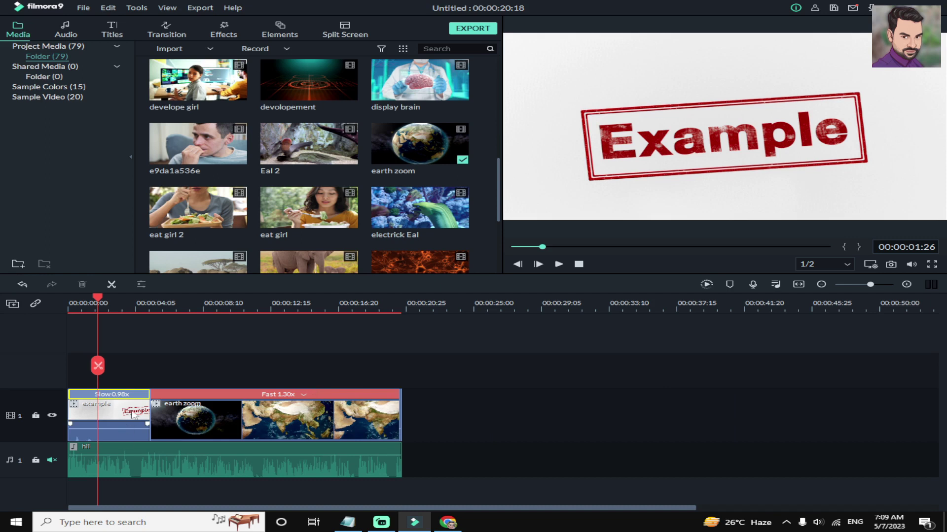
- Stretch the example clip to 0.37x as a trial, and settle it at 0.97x so the clips end with the voice-over
{"action": "left_click", "coordinate": [129, 421]}
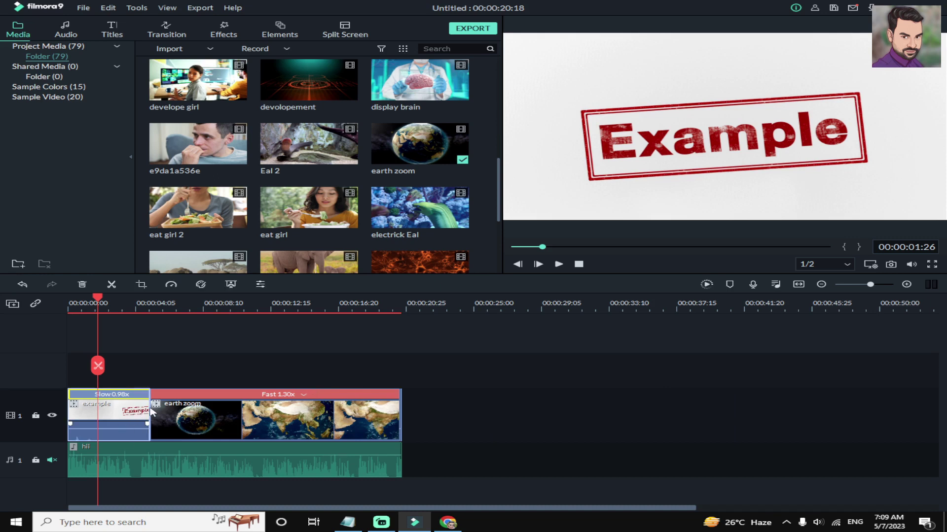
{"action": "left_click_drag", "start_coordinate": [150, 410], "coordinate": [285, 410]}
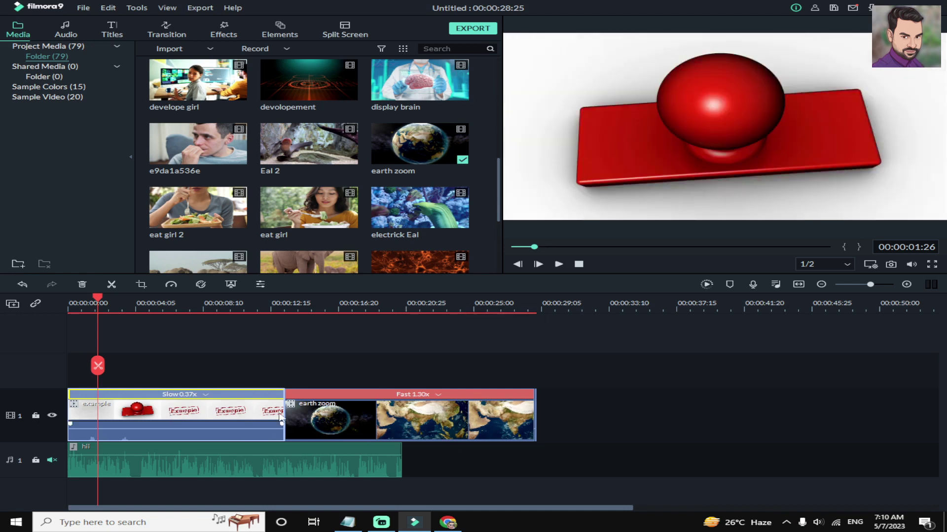
{"action": "left_click_drag", "start_coordinate": [285, 415], "coordinate": [151, 418]}
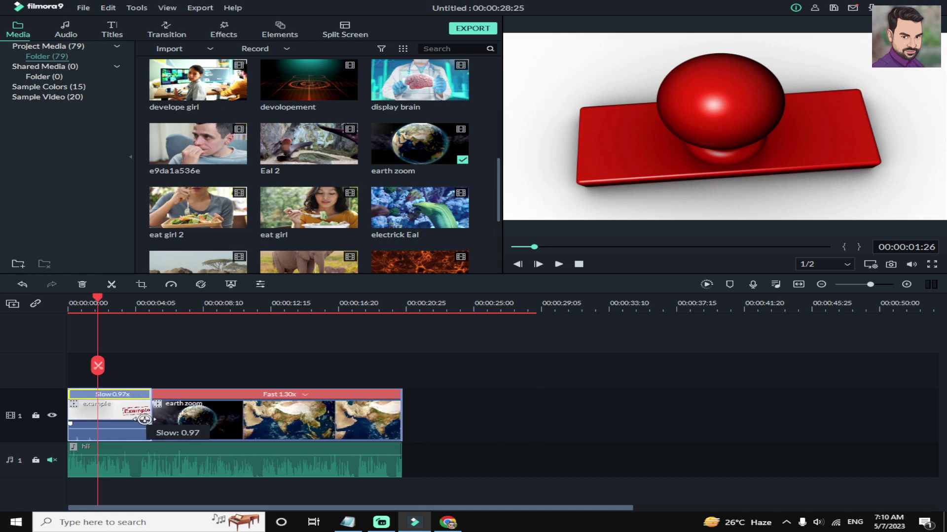
{"action": "left_click", "coordinate": [59, 473]}
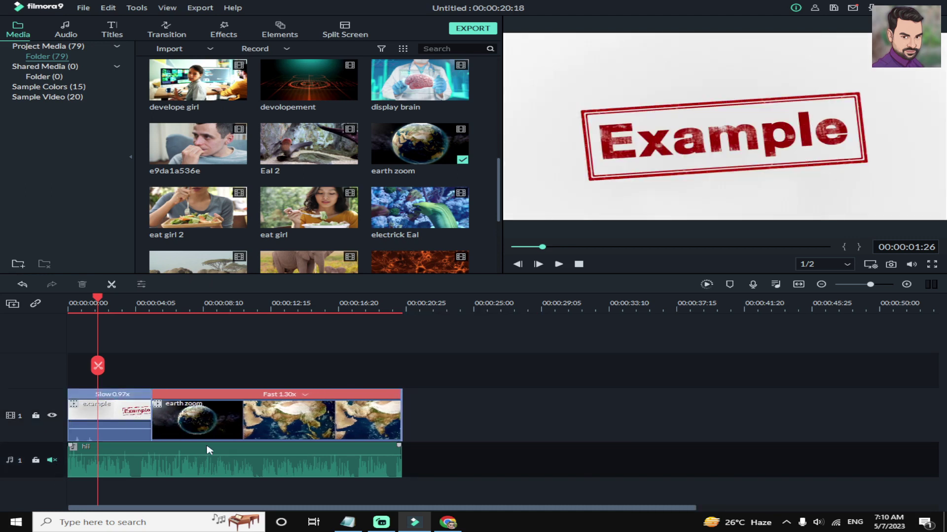
- Place the playhead at 00:00:20:08 near the end of the timeline and open the video's export settings
{"action": "left_click", "coordinate": [397, 305]}
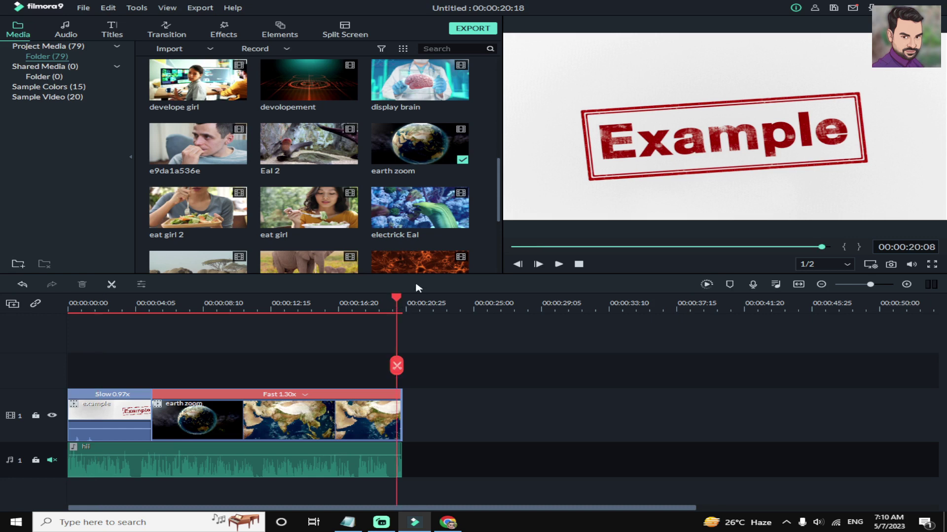
{"action": "left_click", "coordinate": [474, 28]}
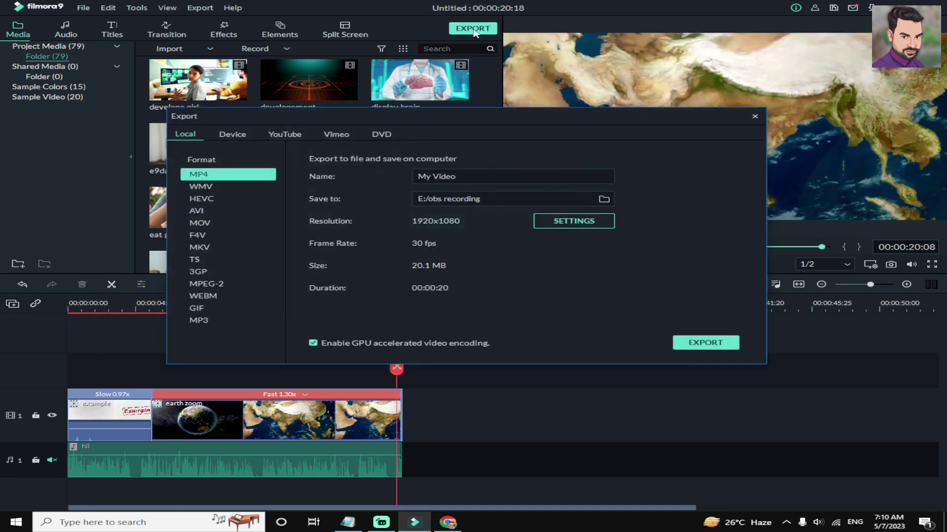